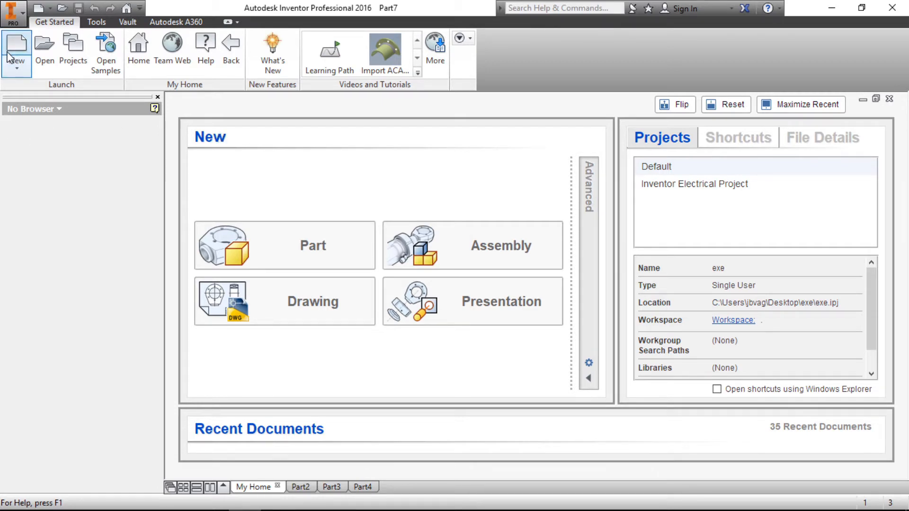
- Create a new part file from the metric Standard (mm).ipt template
click(18, 68)
click(36, 91)
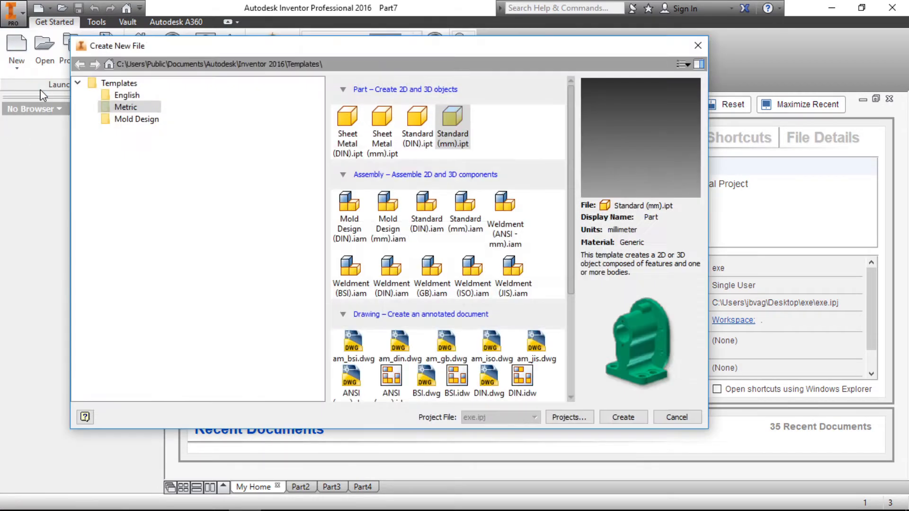
click(623, 418)
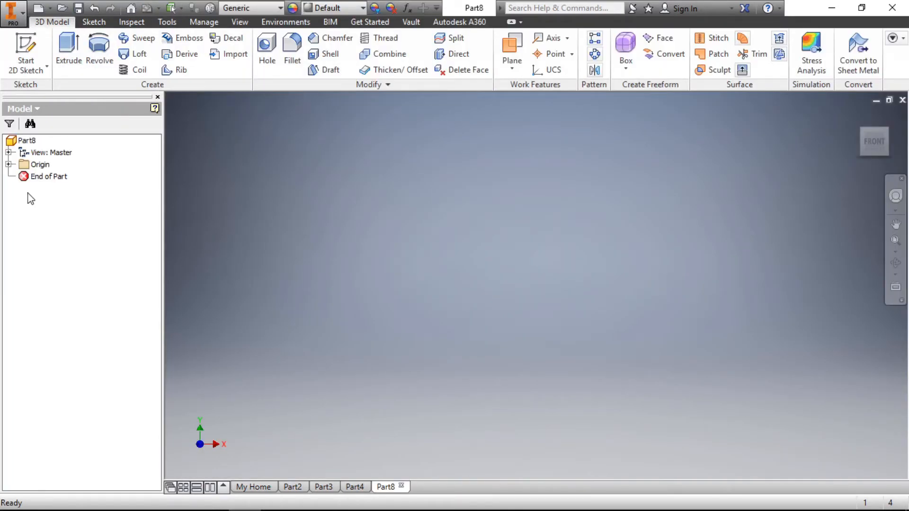
- Start a new 2D sketch on the XY origin plane
click(9, 164)
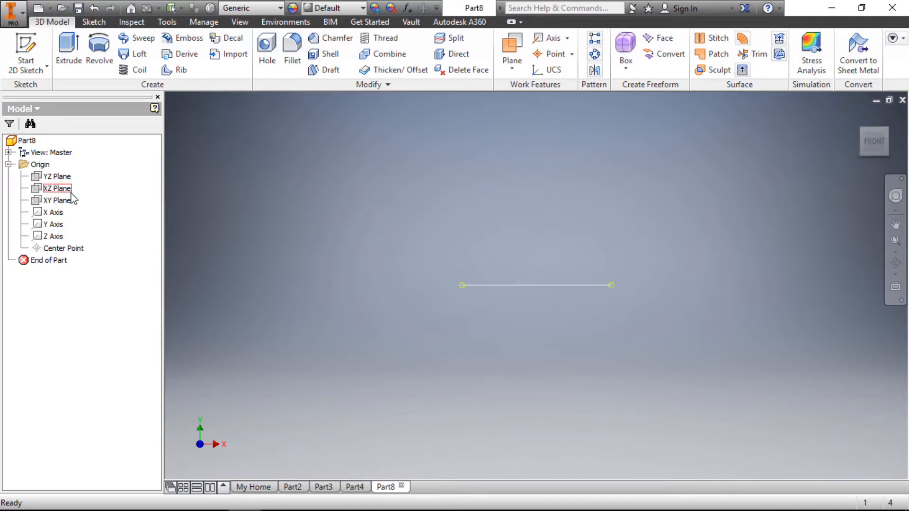
click(63, 203)
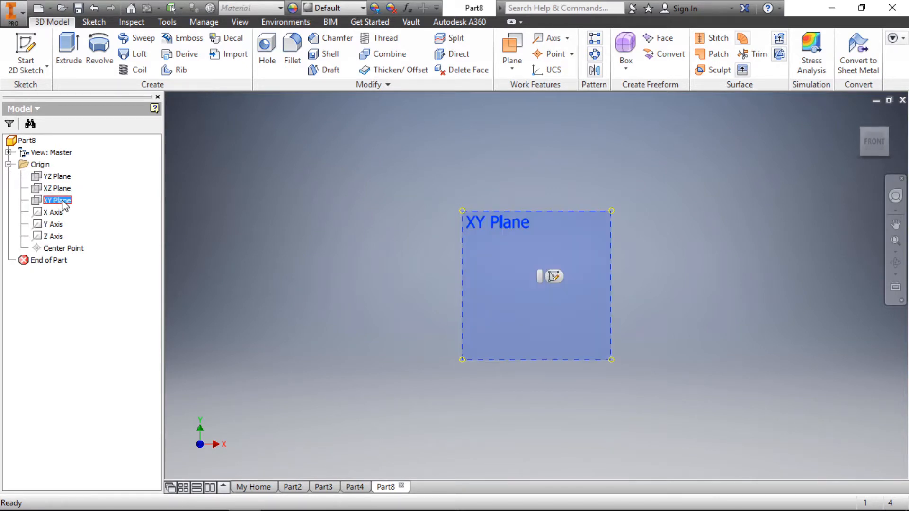
right_click(62, 203)
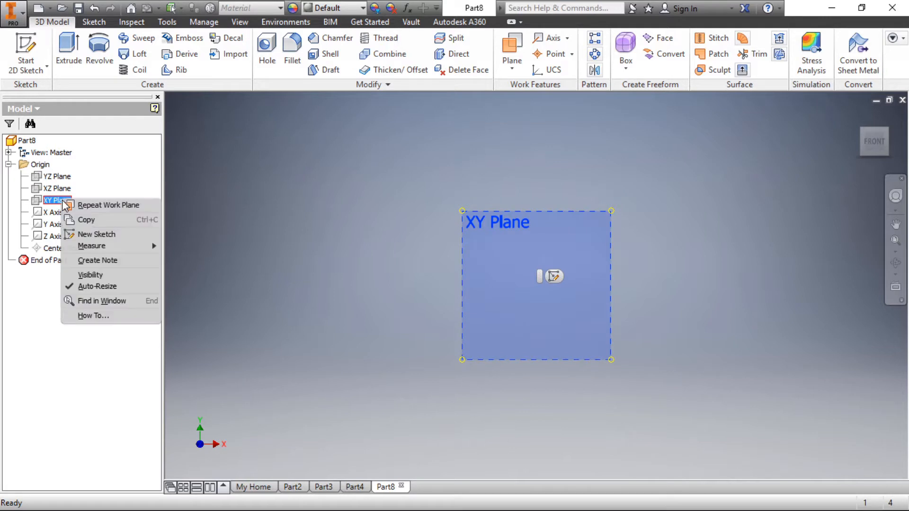
click(108, 235)
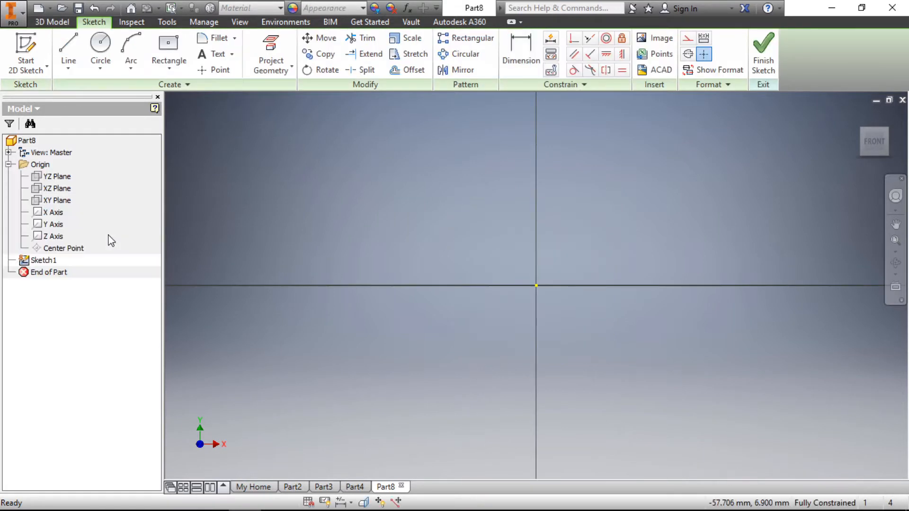
- Sketch a center-point rectangle about 58 mm wide, centred on the origin
click(170, 47)
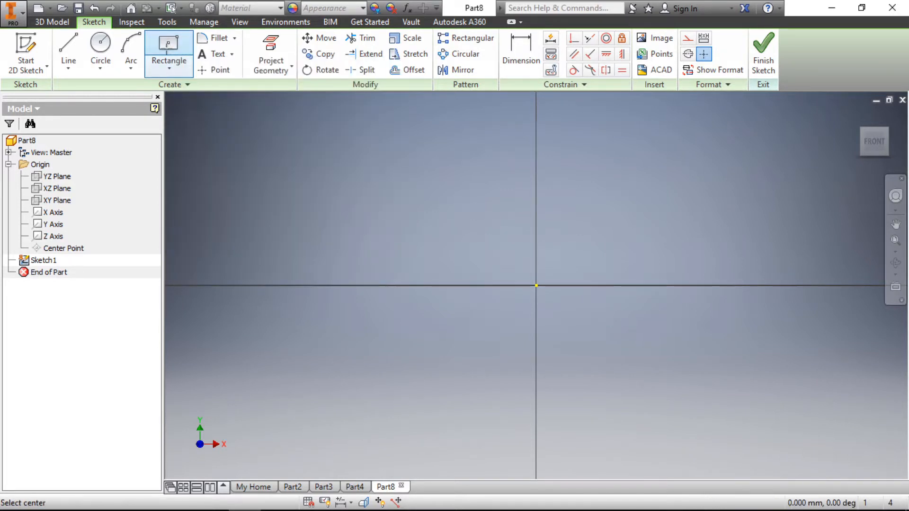
click(536, 286)
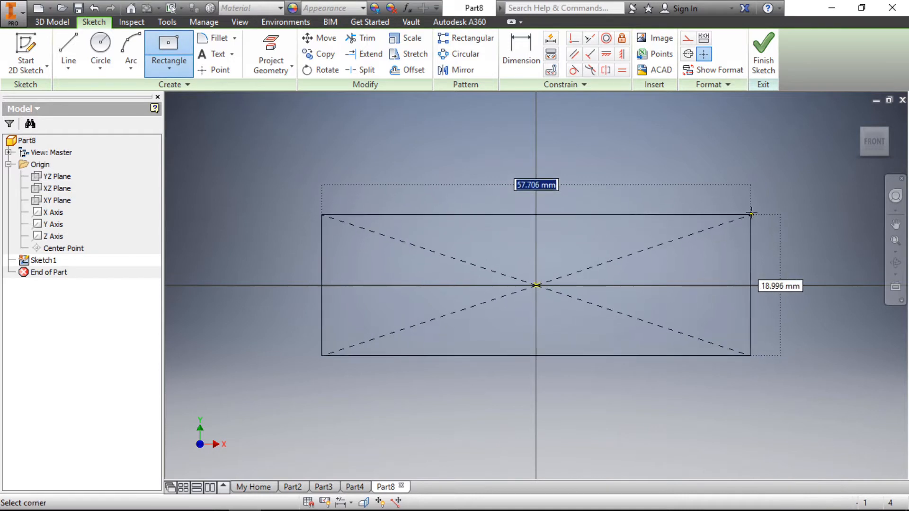
click(752, 211)
- Dimension the rectangle's upper horizontal edge and set its width to 50 mm
click(520, 52)
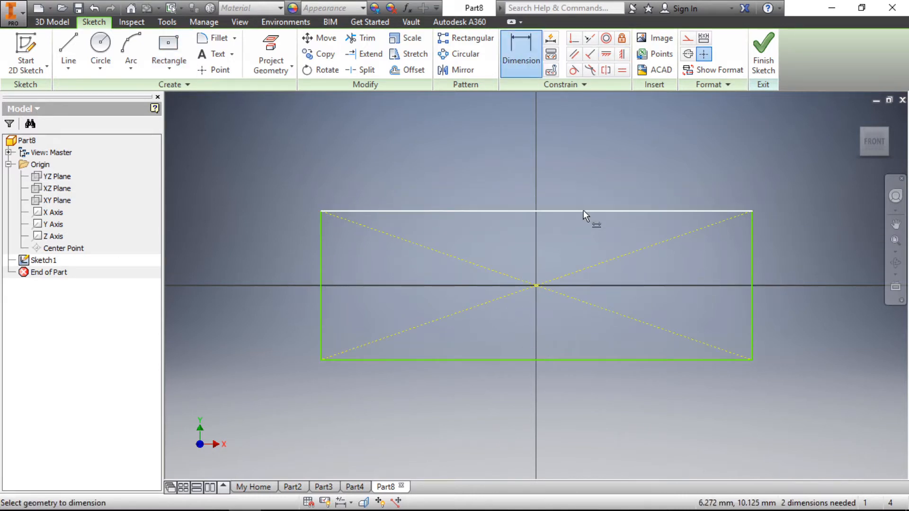
click(583, 211)
click(583, 161)
text(50)
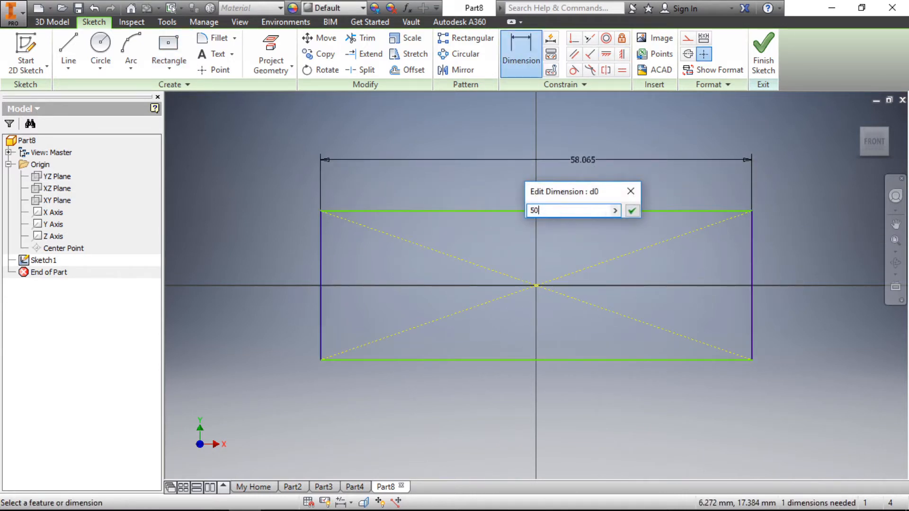
key(Return)
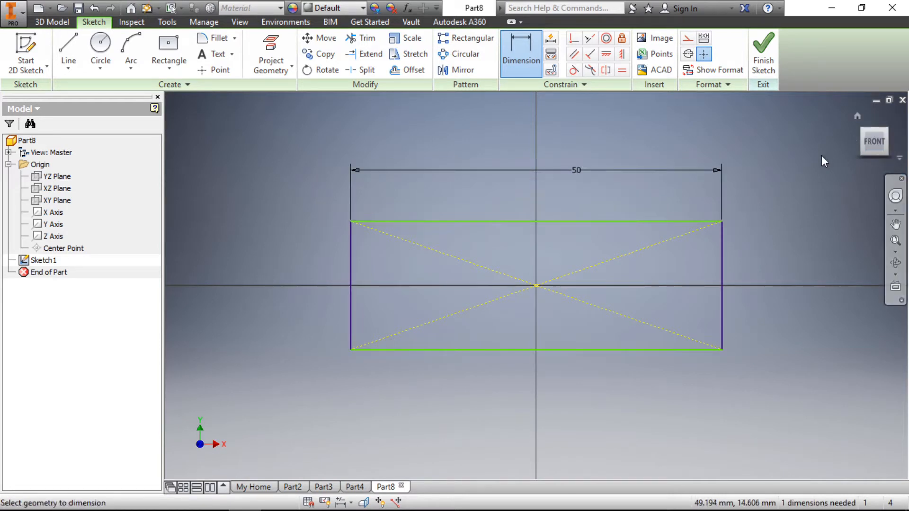
- Dimension the rectangle's vertical side at 20 mm and finish the sketch
click(722, 253)
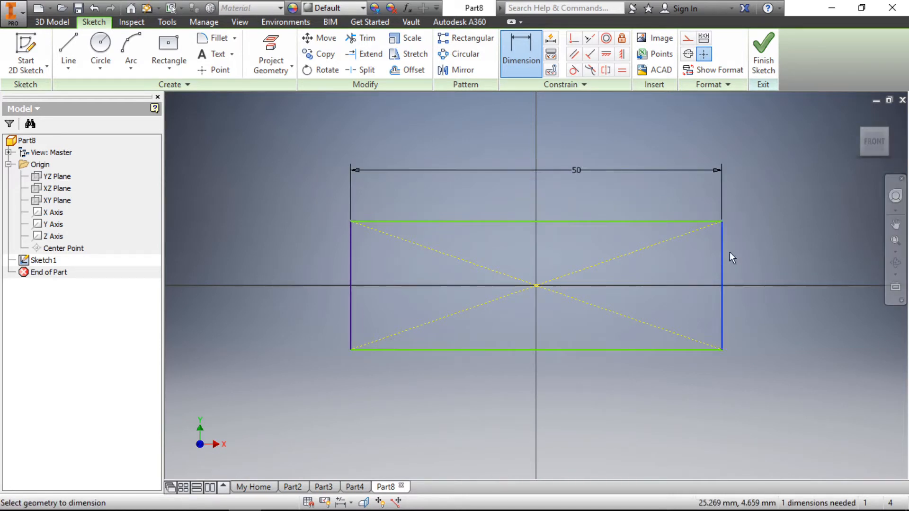
click(757, 251)
text(20)
key(Return)
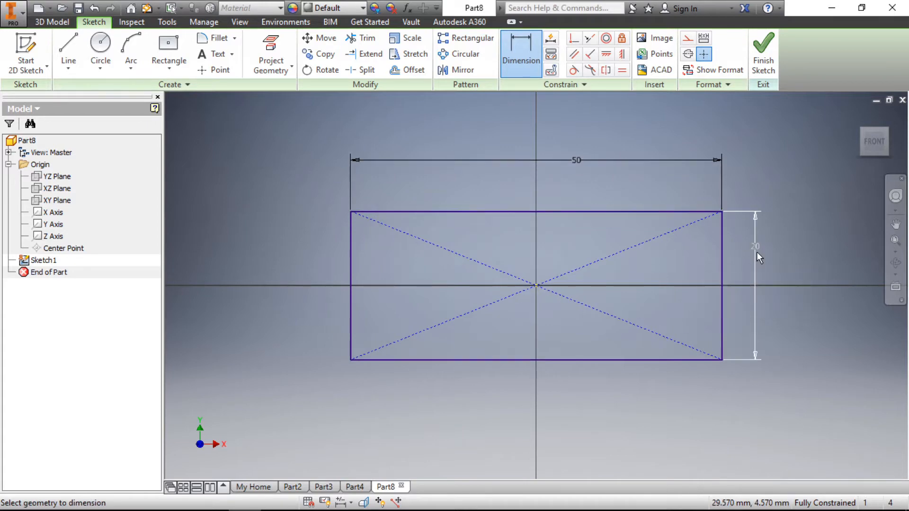
click(763, 49)
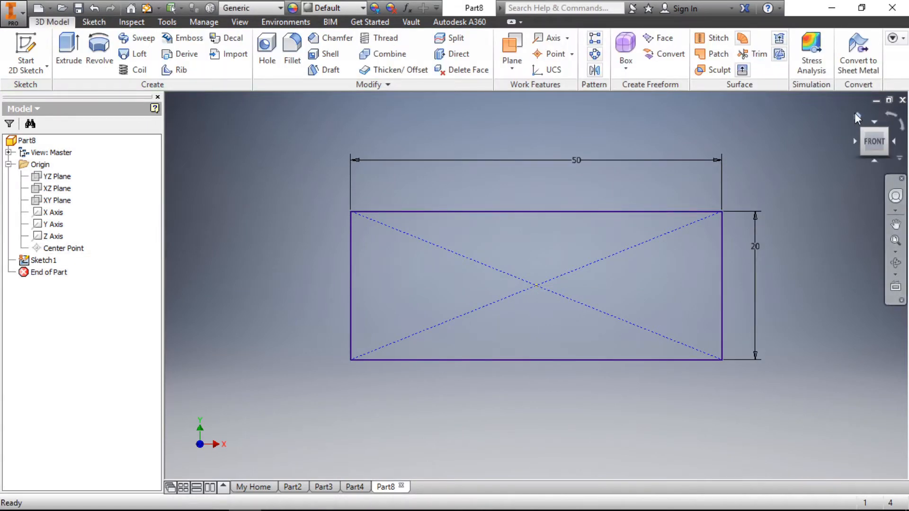
- Switch to the home isometric view and turn on the visibility of the XY origin plane
click(856, 115)
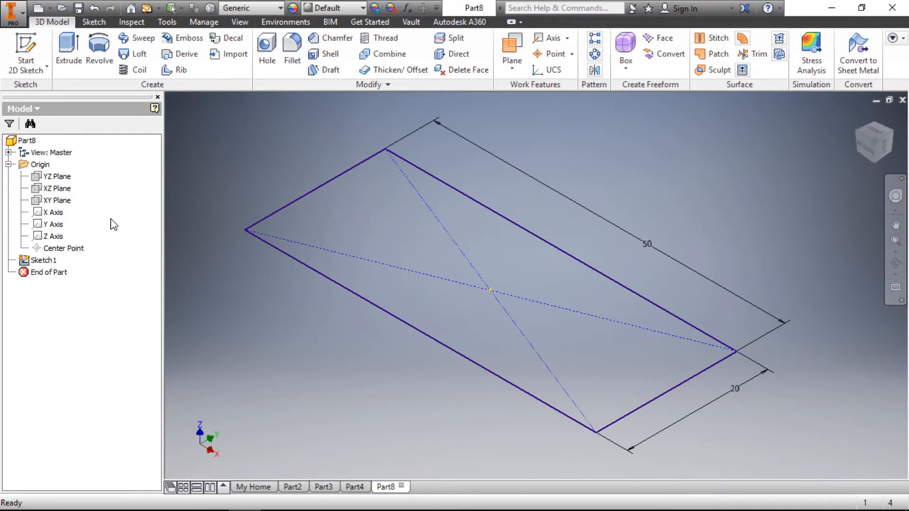
click(59, 200)
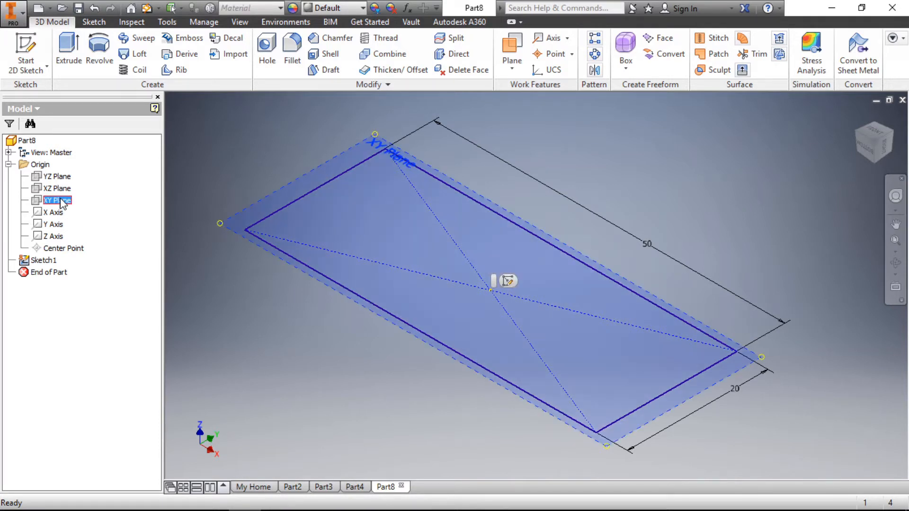
right_click(60, 201)
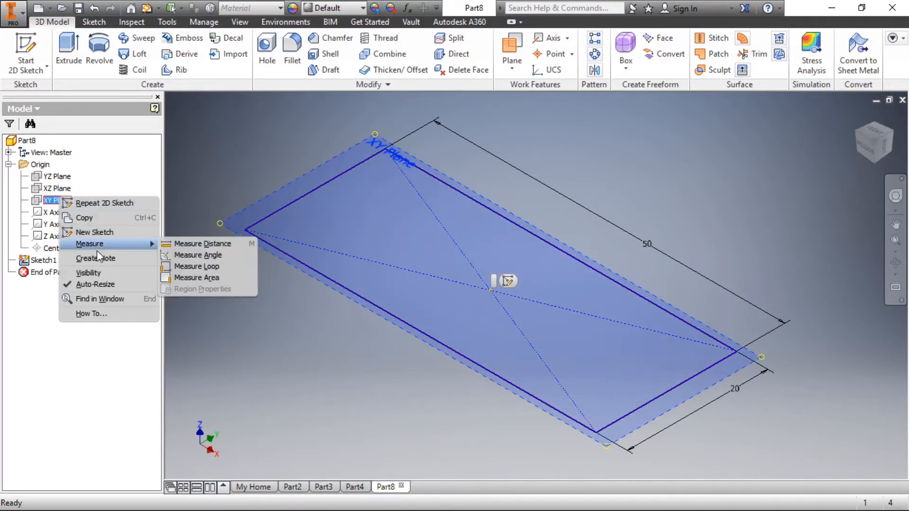
click(97, 274)
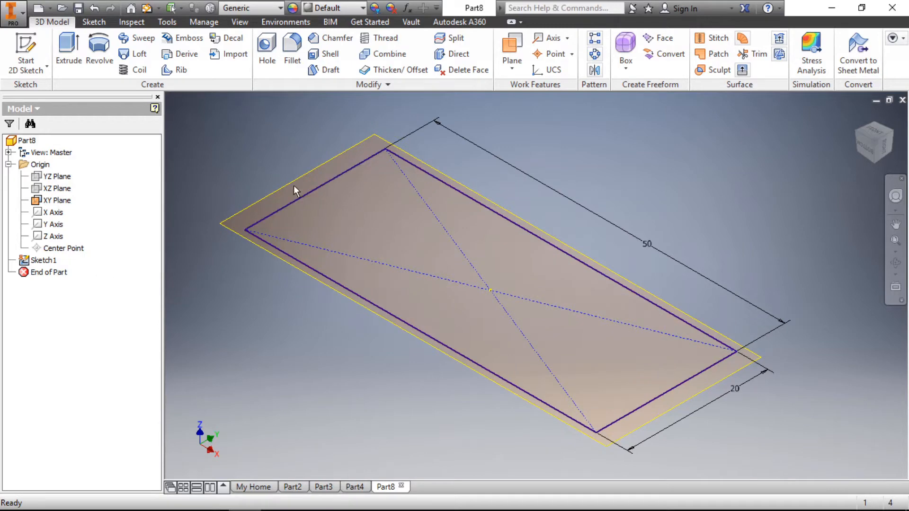
click(270, 194)
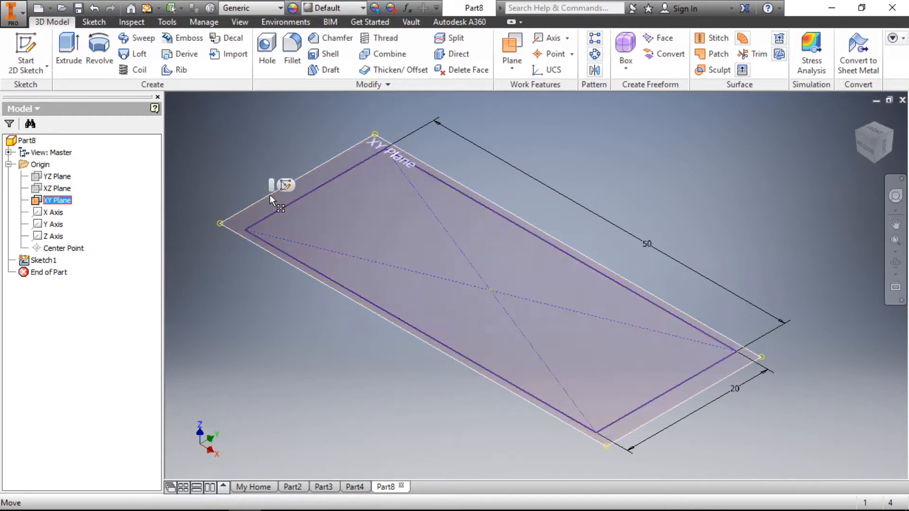
click(252, 137)
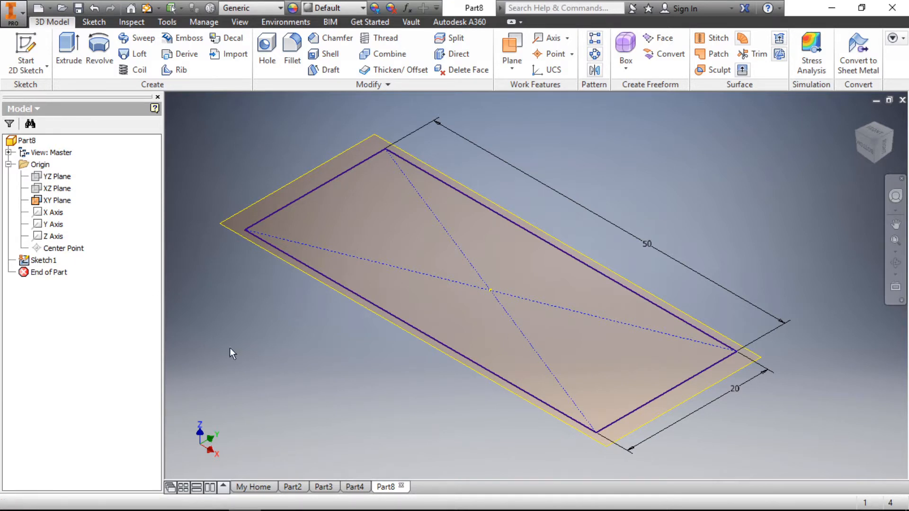
- Create a work plane offset 40 mm above the XY plane
scroll(328, 317, up, 2)
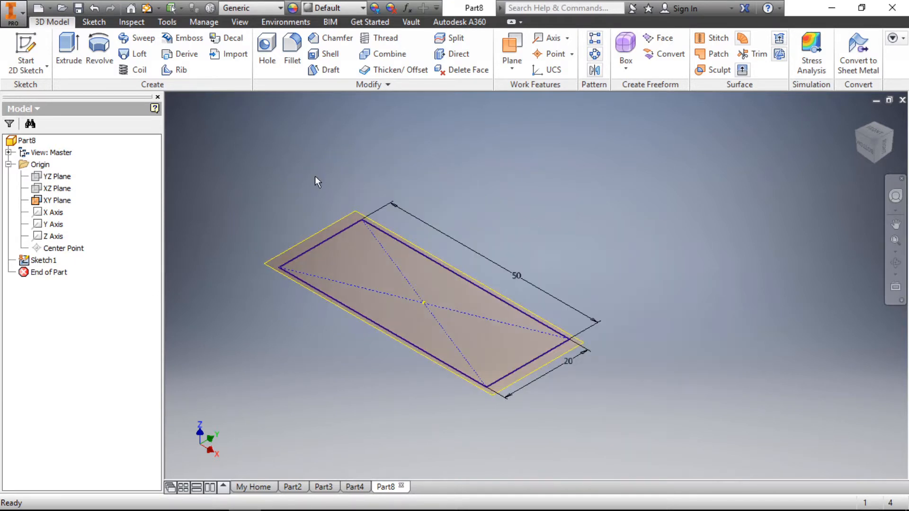
click(518, 42)
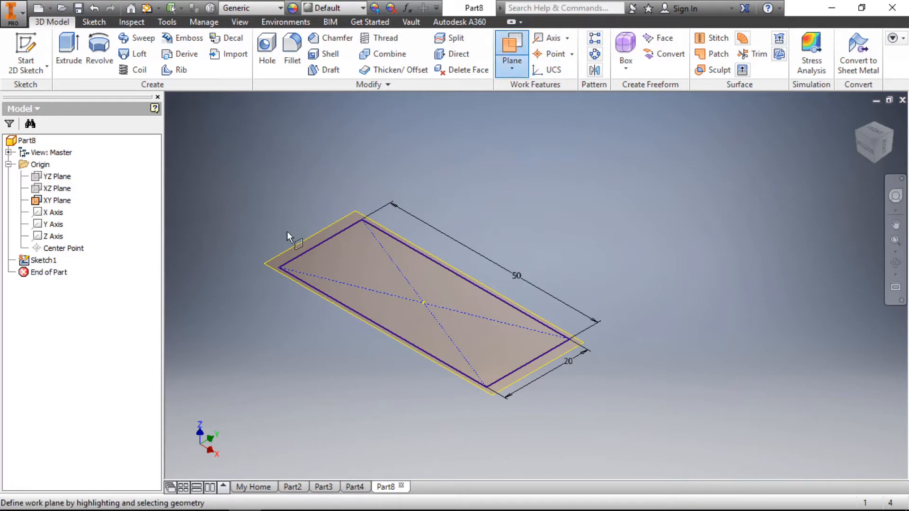
click(294, 245)
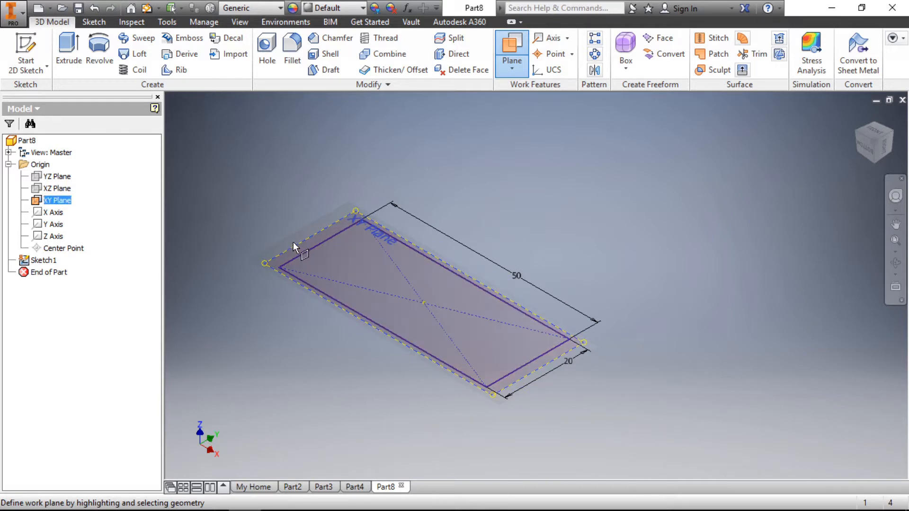
drag(293, 243, 333, 169)
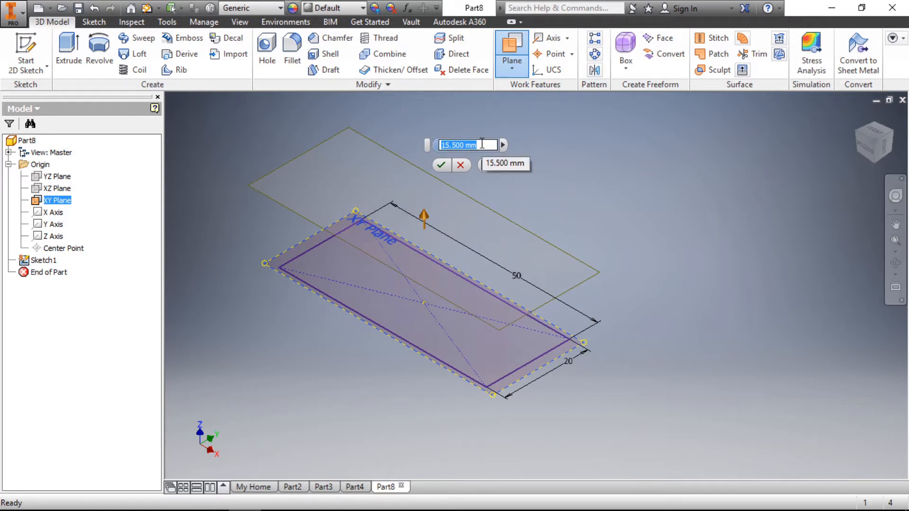
text(40)
key(Return)
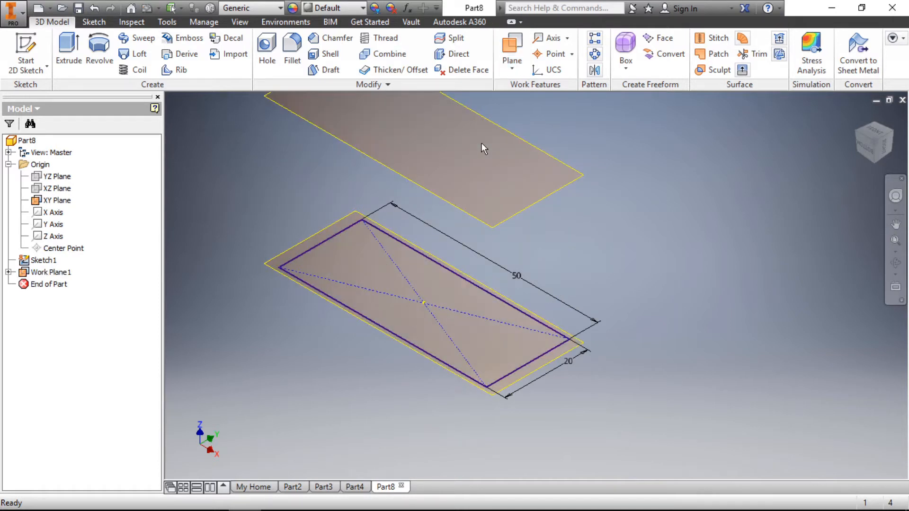
- Start a new 2D sketch on the offset work plane above the first rectangle
scroll(436, 276, down, 3)
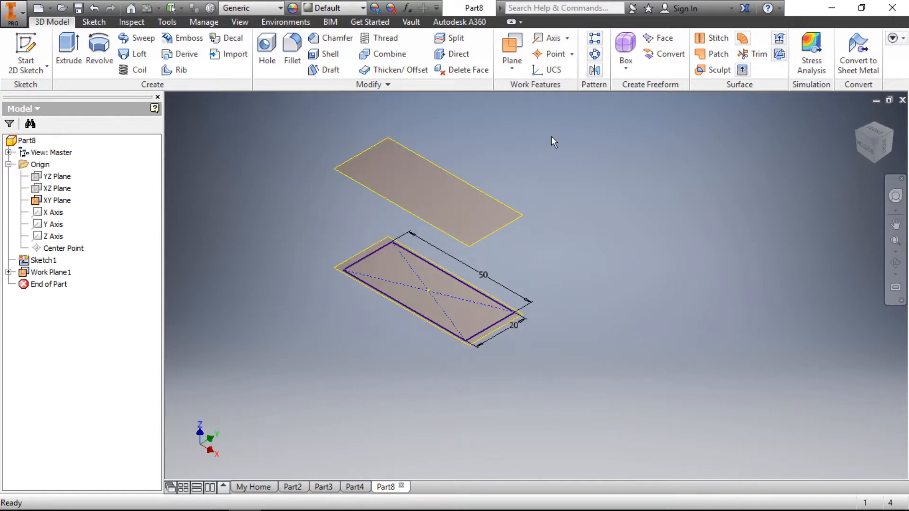
click(451, 173)
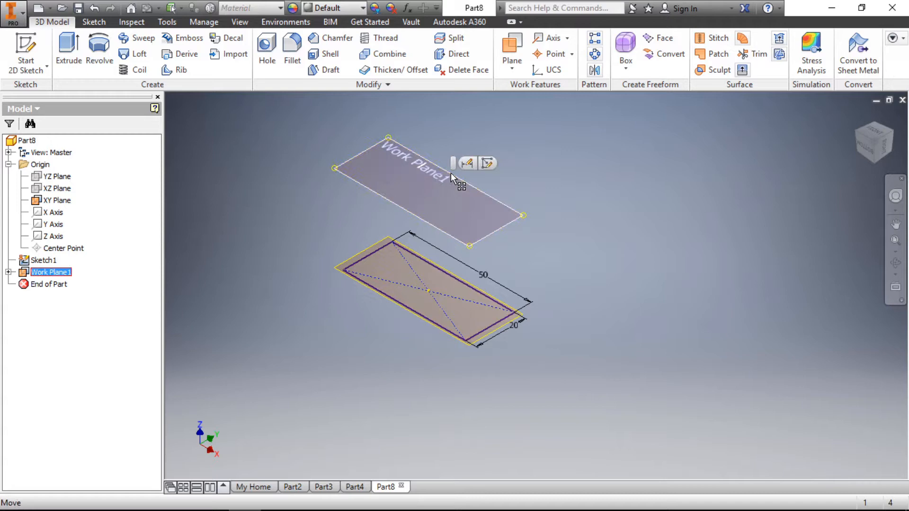
click(487, 163)
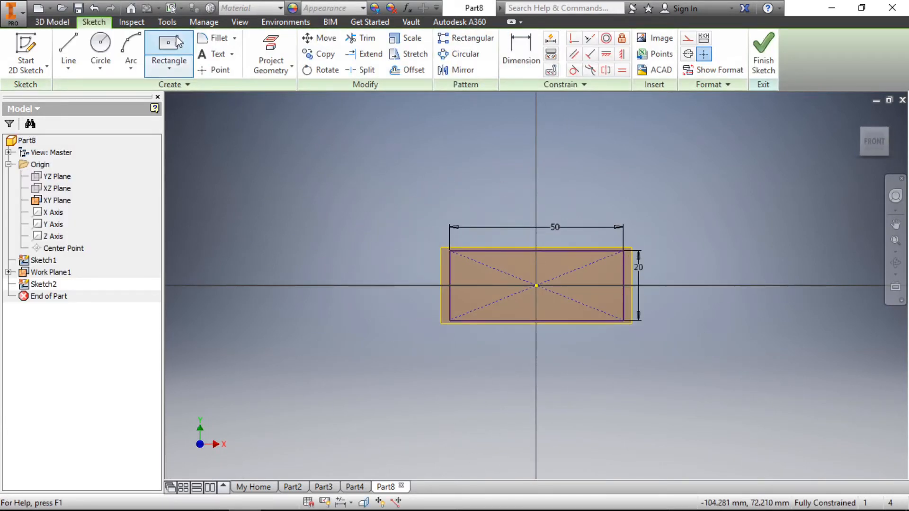
- Sketch a center-point rectangle about 81 mm wide and 28 mm high around the origin, enclosing the first rectangle
click(172, 48)
click(537, 285)
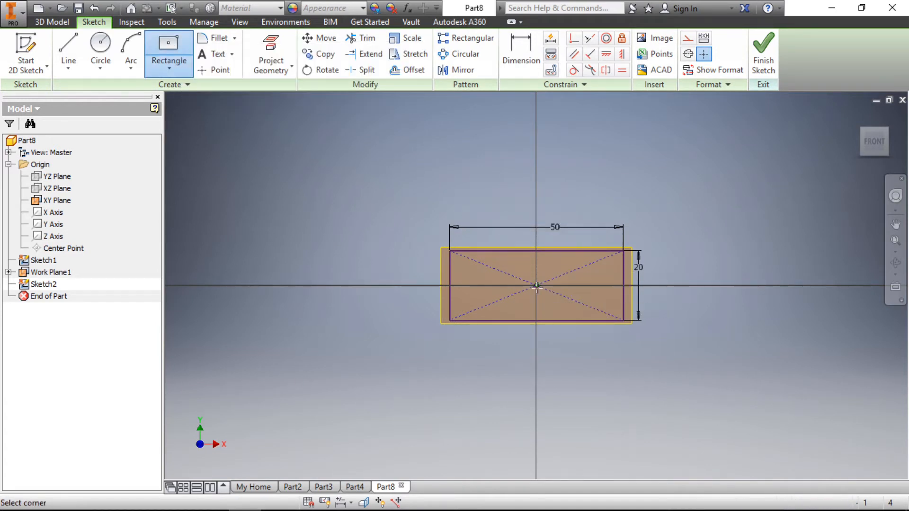
click(676, 236)
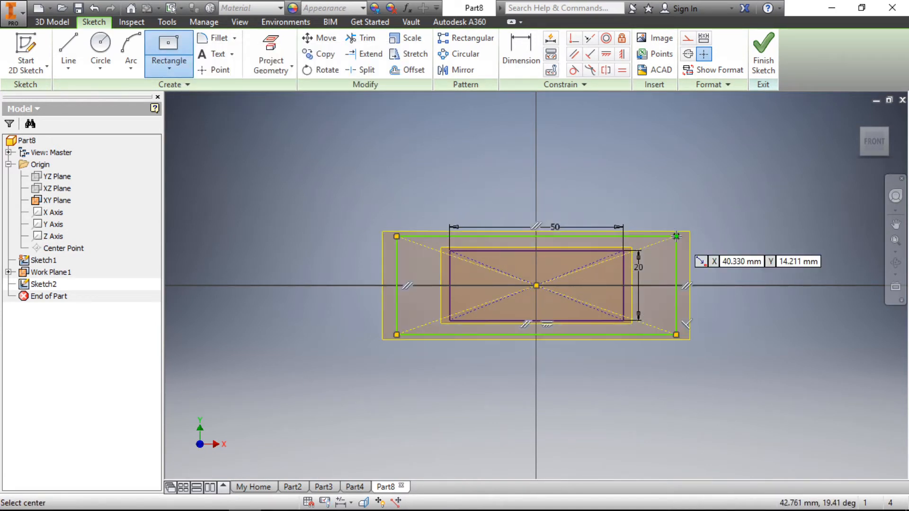
- Dimension the outer rectangle's upper horizontal edge and set its width to 60 mm
scroll(682, 237, down, 3)
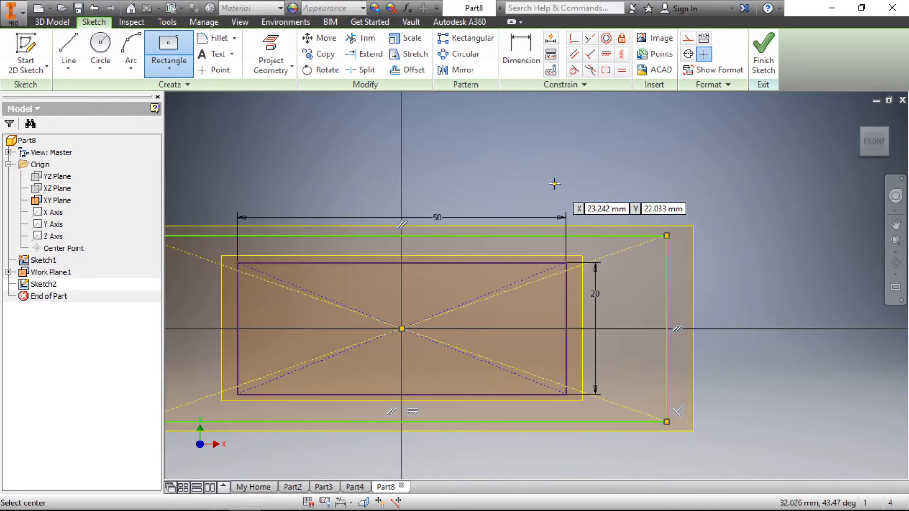
click(521, 52)
click(605, 234)
click(567, 163)
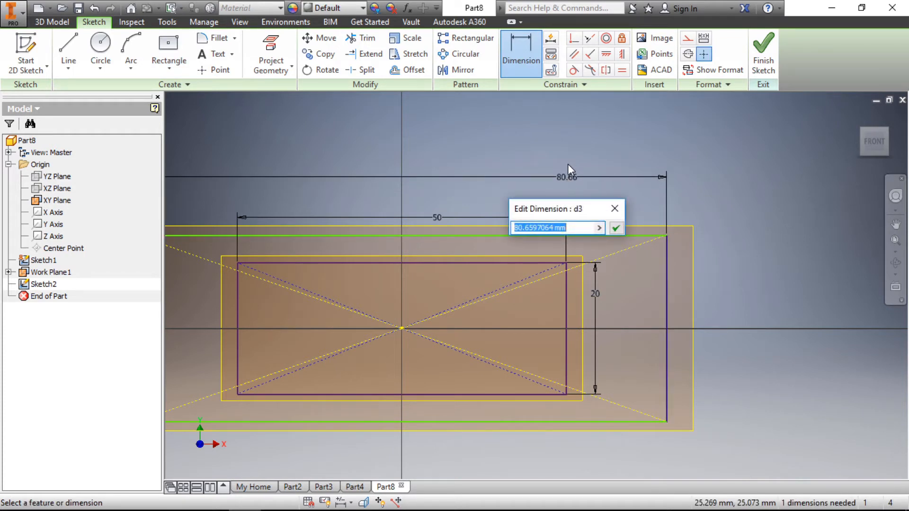
text(60)
key(Return)
- Dimension the outer rectangle's vertical side and set its height to 30 mm
scroll(604, 285, down, 3)
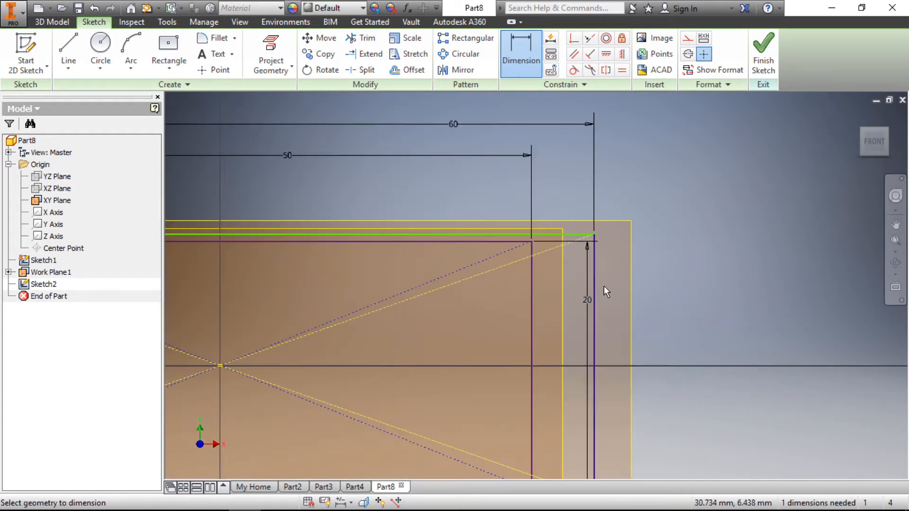
click(594, 258)
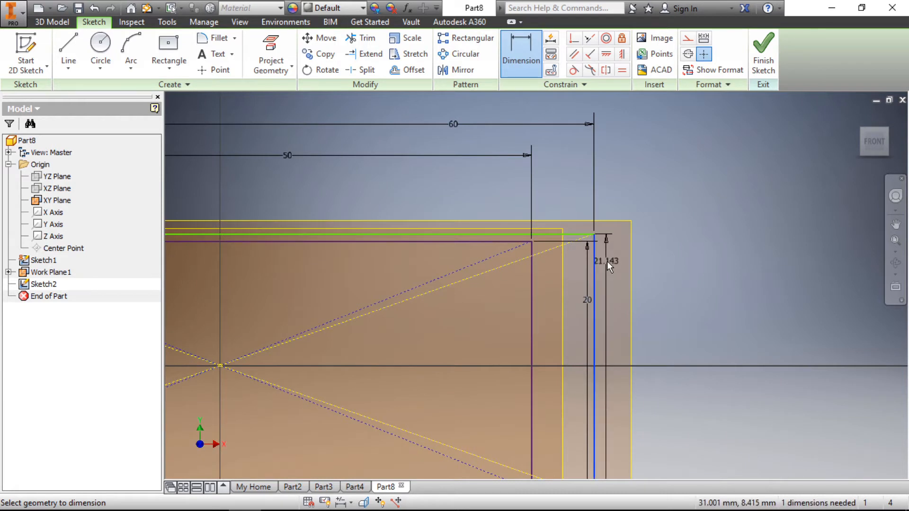
click(610, 262)
text(20)
key(Return)
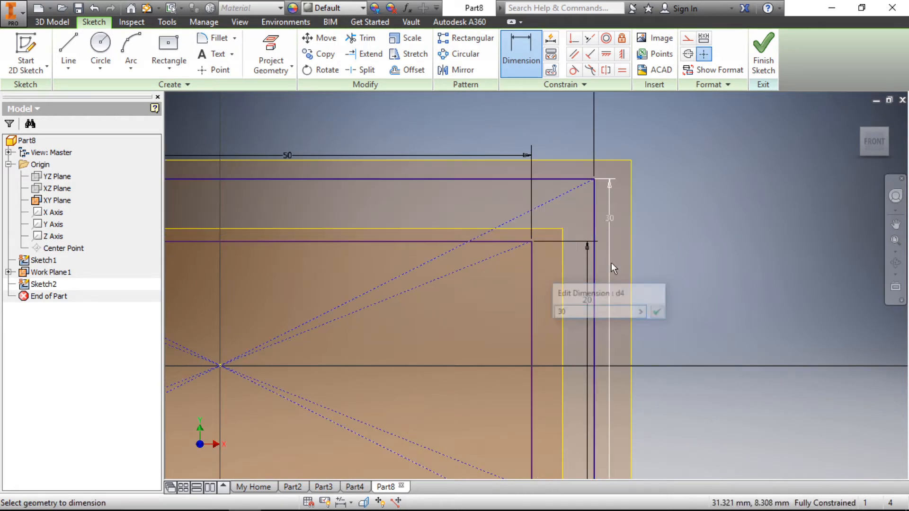
- Finish the sketch of the outer rectangle and return to the 3D part model
click(611, 262)
scroll(620, 260, up, 3)
click(615, 217)
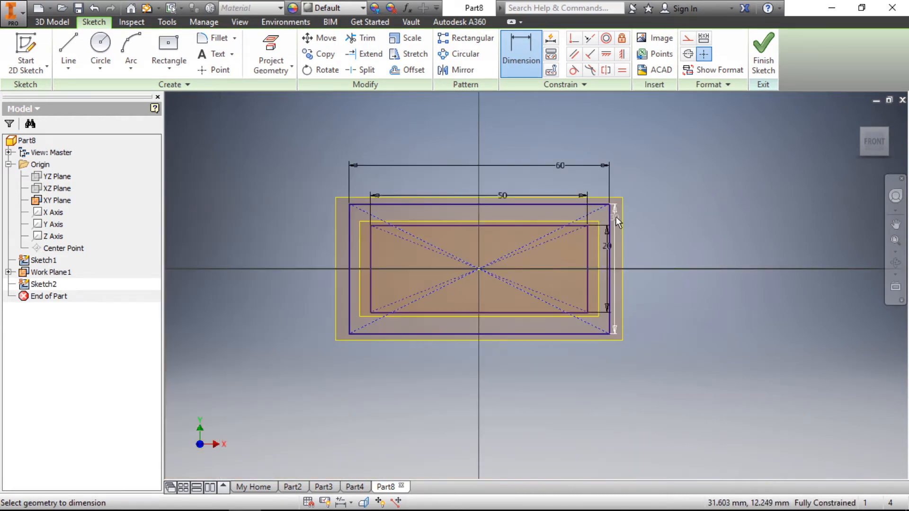
scroll(616, 217, down, 3)
click(764, 52)
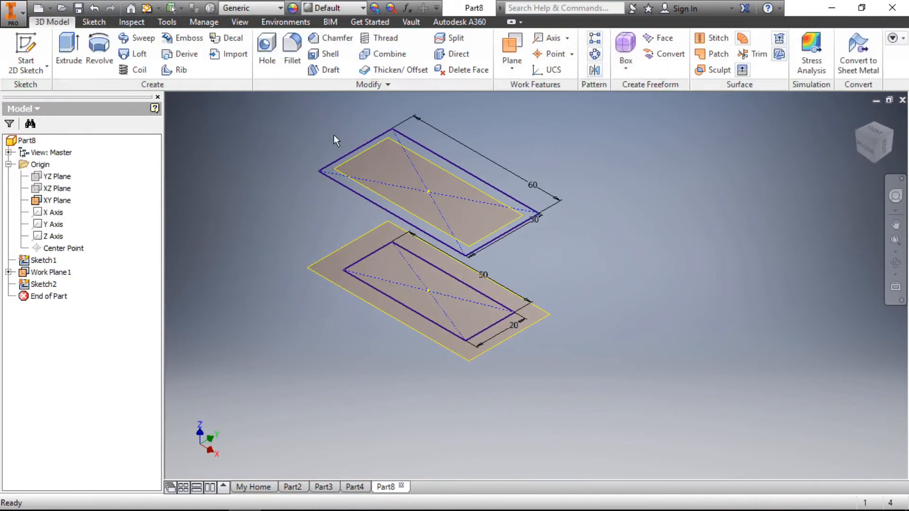
scroll(322, 124, down, 3)
scroll(349, 207, up, 3)
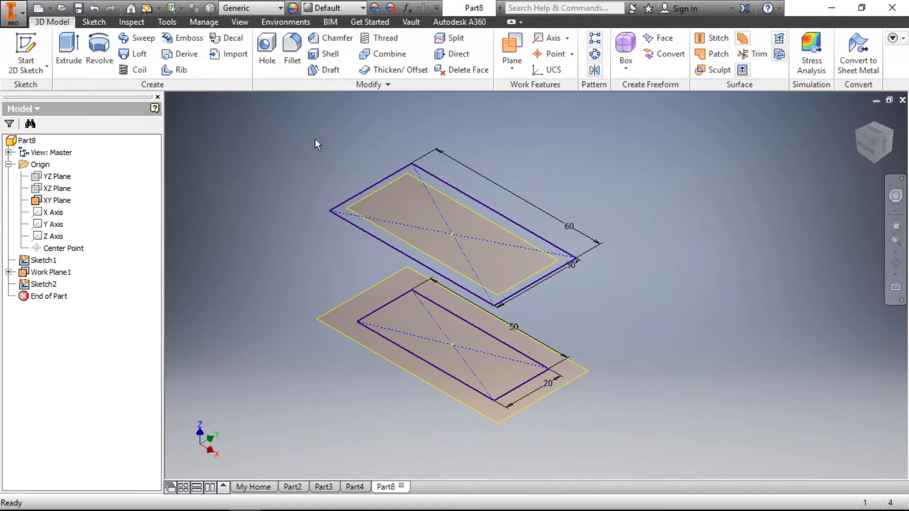
- Start a new 2D sketch on a plane offset 18 mm above the larger rectangle's work plane
right_click(273, 144)
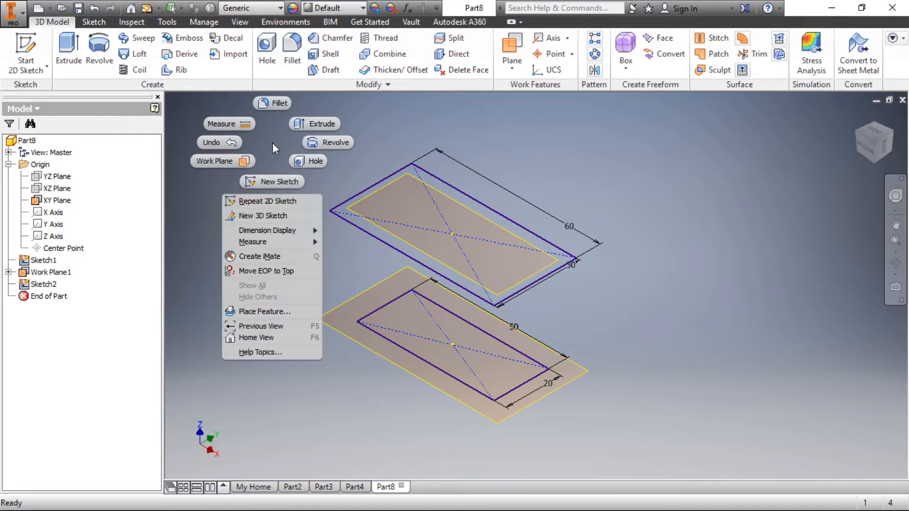
click(283, 181)
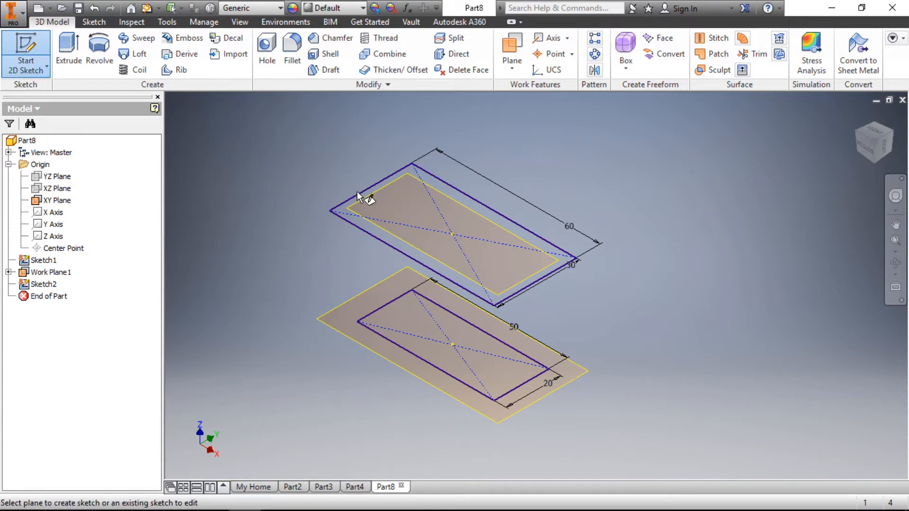
drag(361, 200, 374, 126)
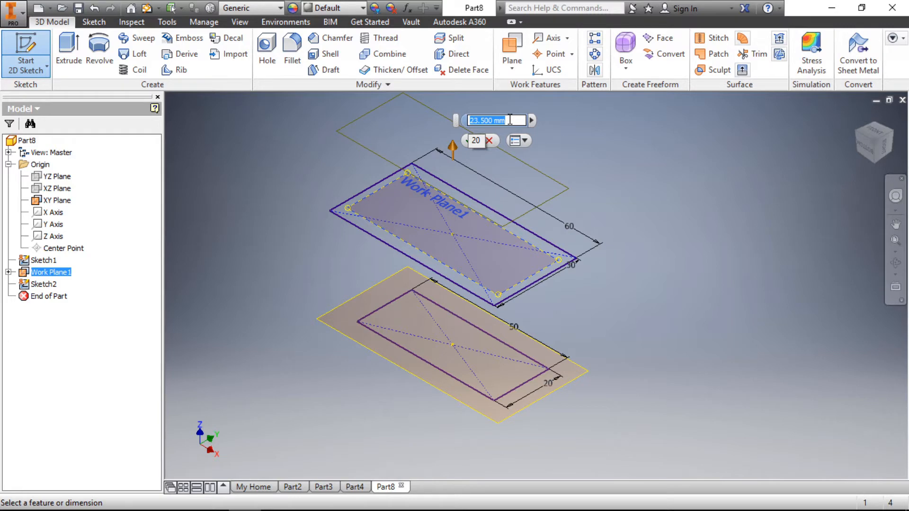
text(15)
key(Return)
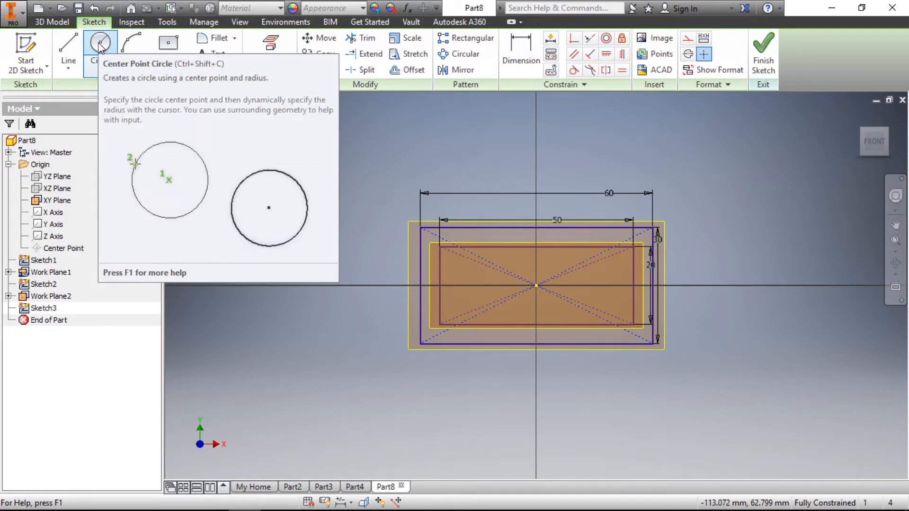
- Sketch a center-point circle about 14 mm in diameter at the origin
click(100, 46)
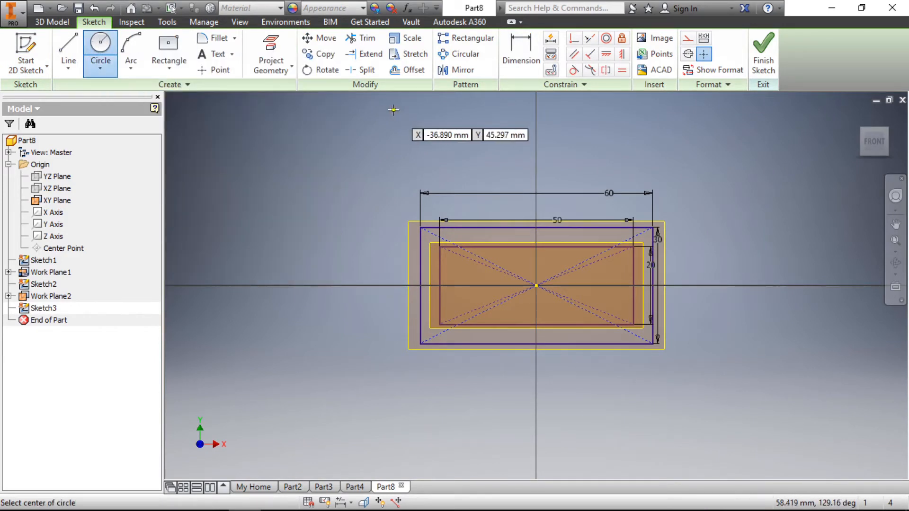
scroll(535, 286, up, 3)
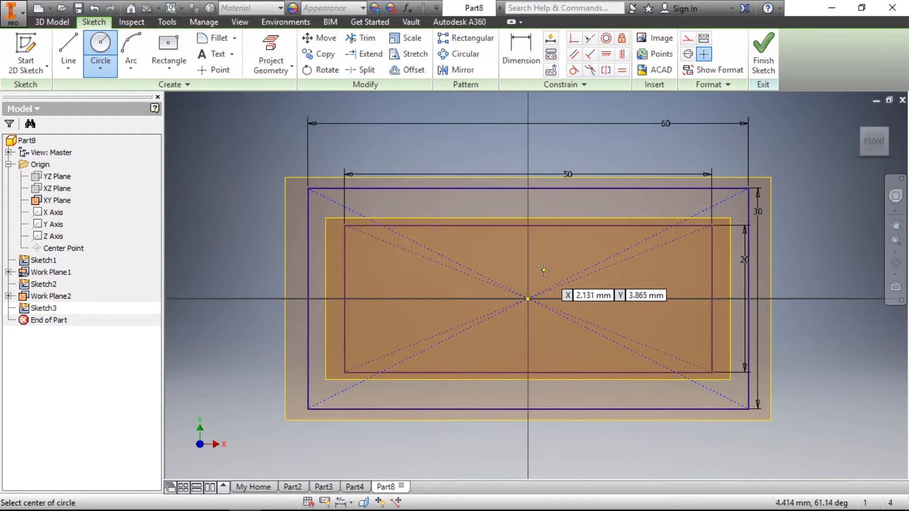
click(528, 298)
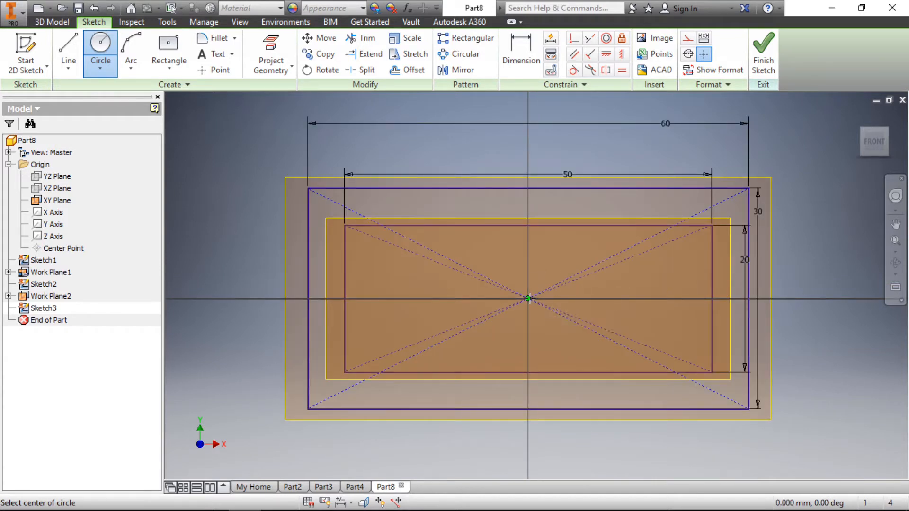
click(568, 265)
- Dimension the circle's diameter at 17 mm and finish the sketch
click(521, 50)
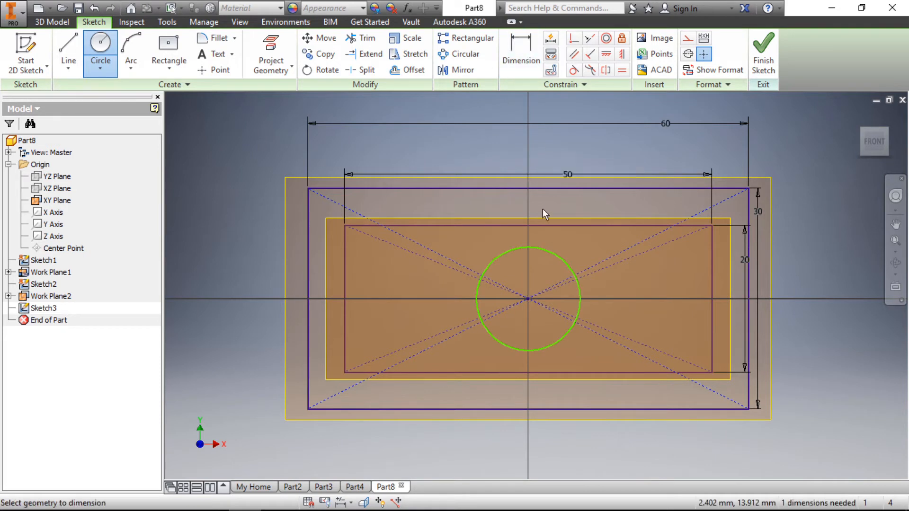
click(555, 254)
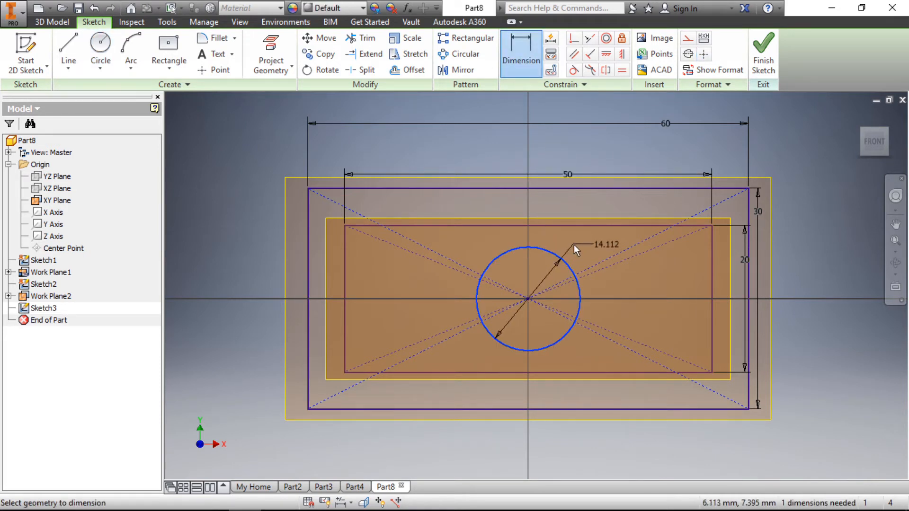
click(574, 244)
text(17)
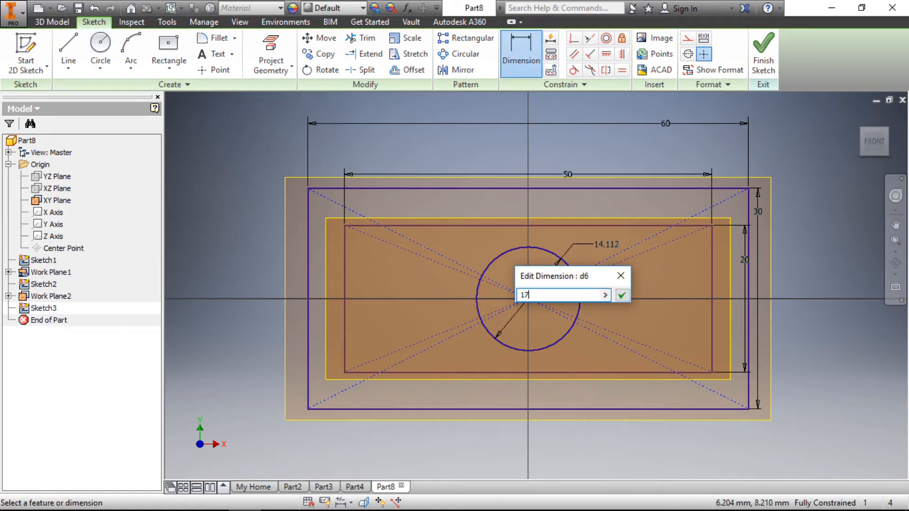
key(Return)
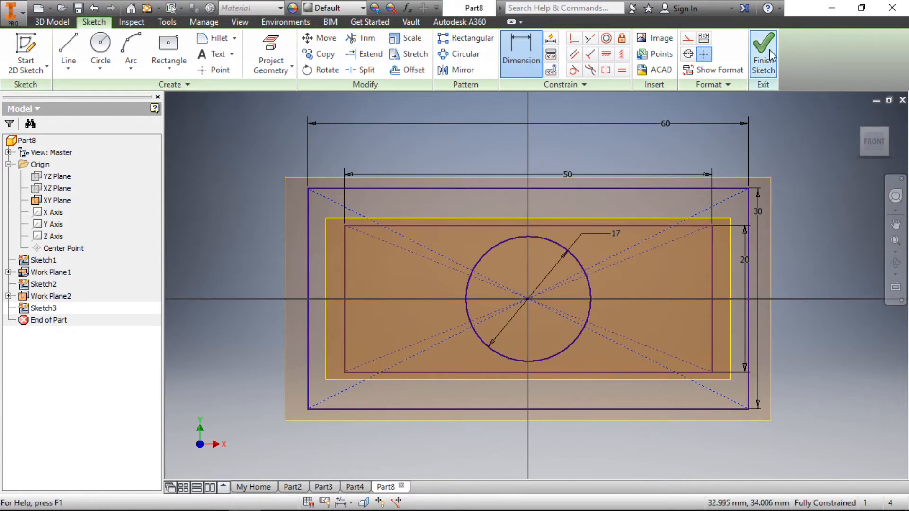
click(770, 56)
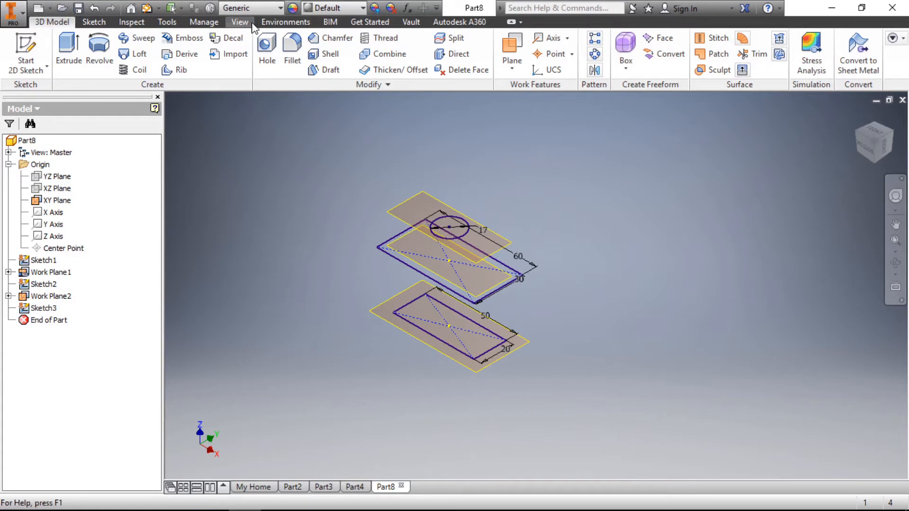
- Start a new 2D sketch on a plane offset 15 mm above the circle's work plane
right_click(295, 132)
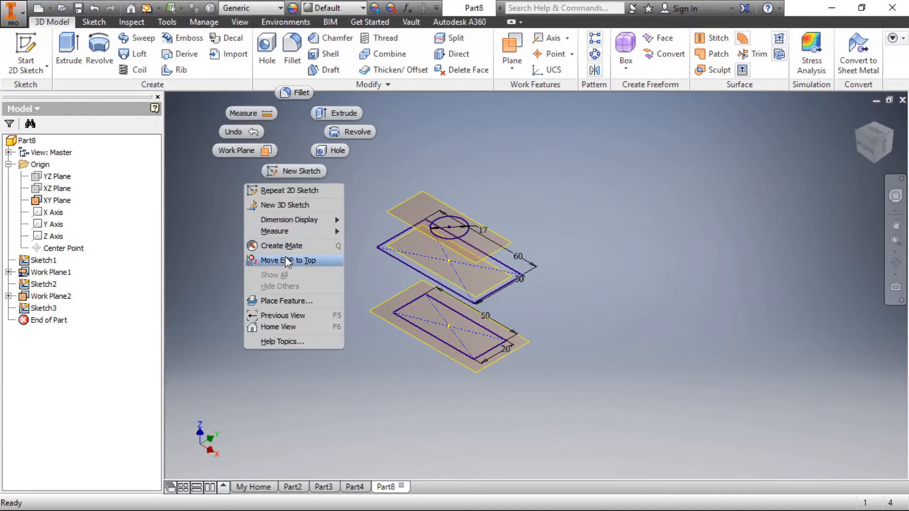
click(294, 170)
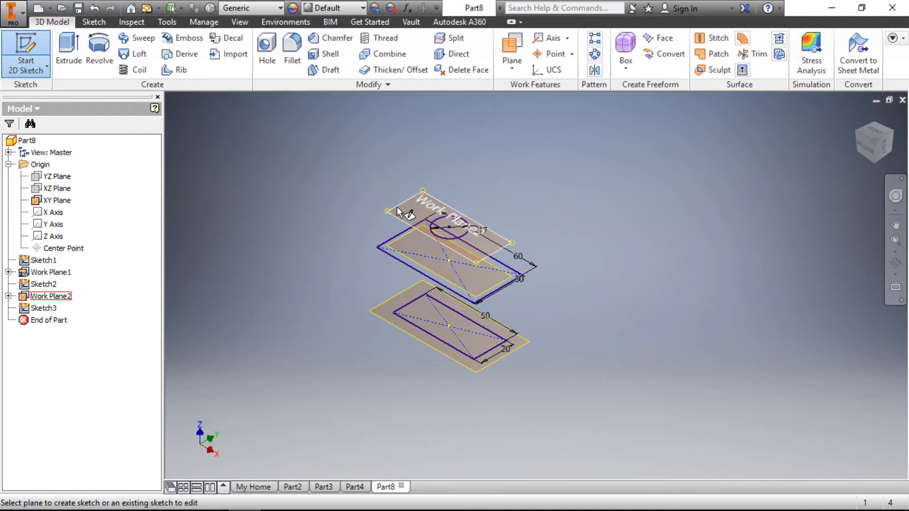
drag(397, 207, 408, 159)
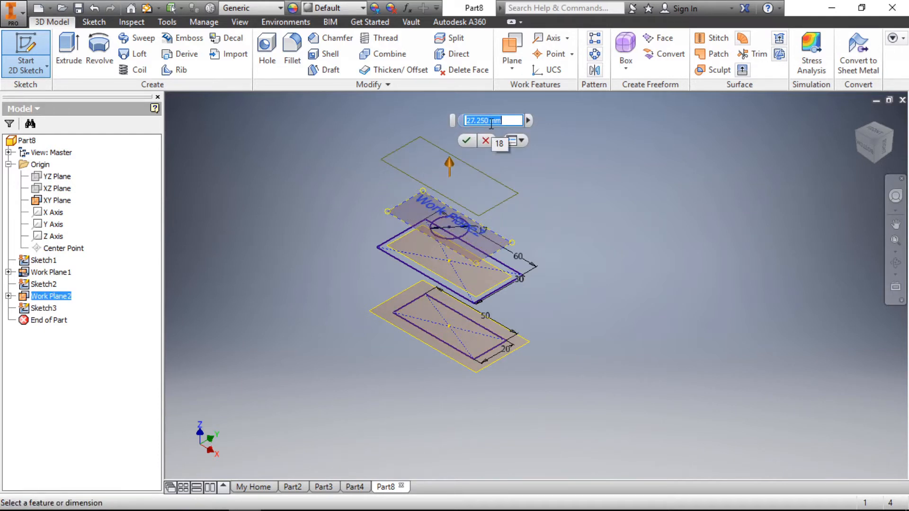
text(15)
key(Return)
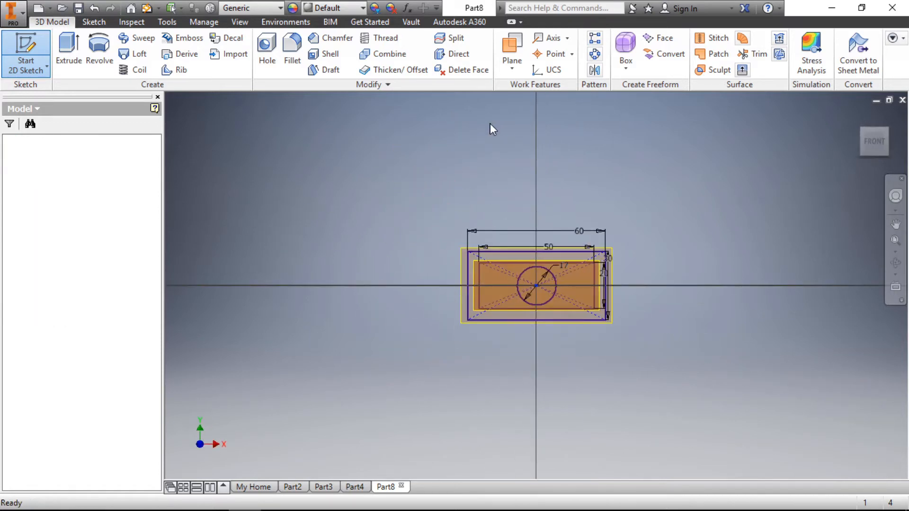
- Project the 17 mm circle into the new sketch and finish the sketch
scroll(569, 254, up, 3)
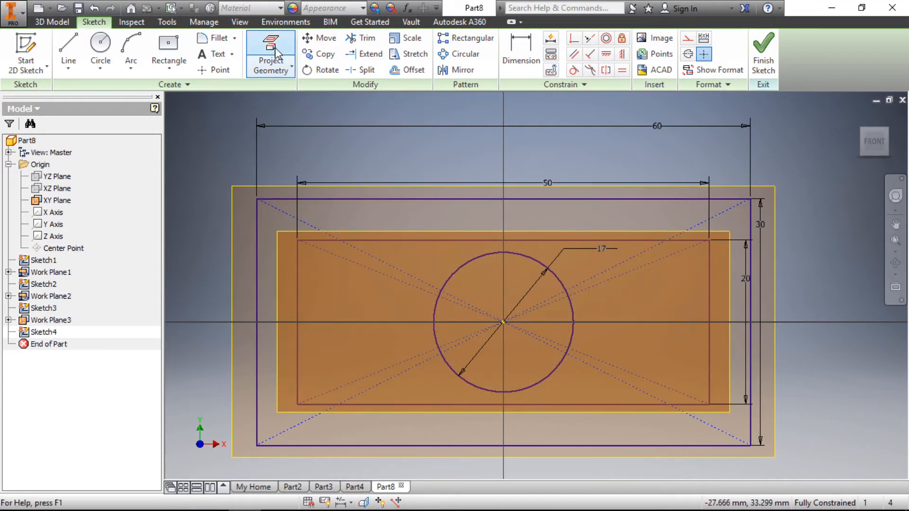
click(282, 60)
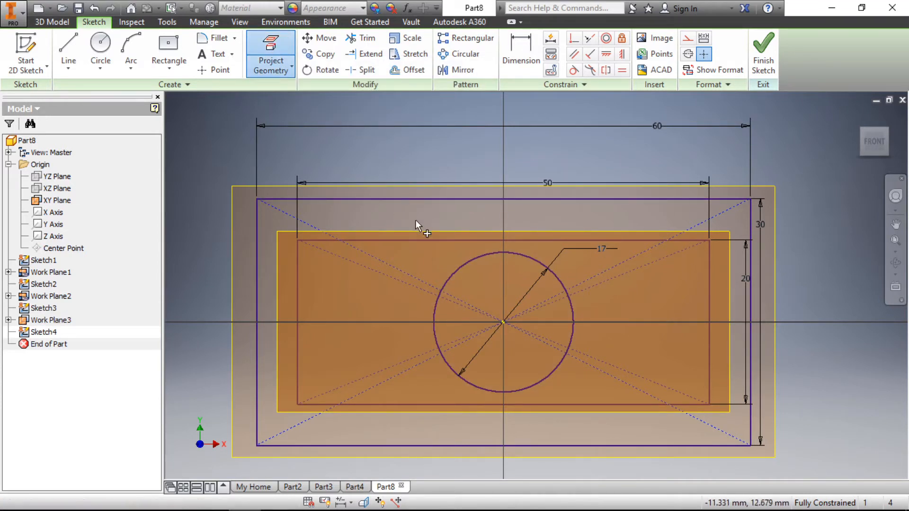
click(461, 264)
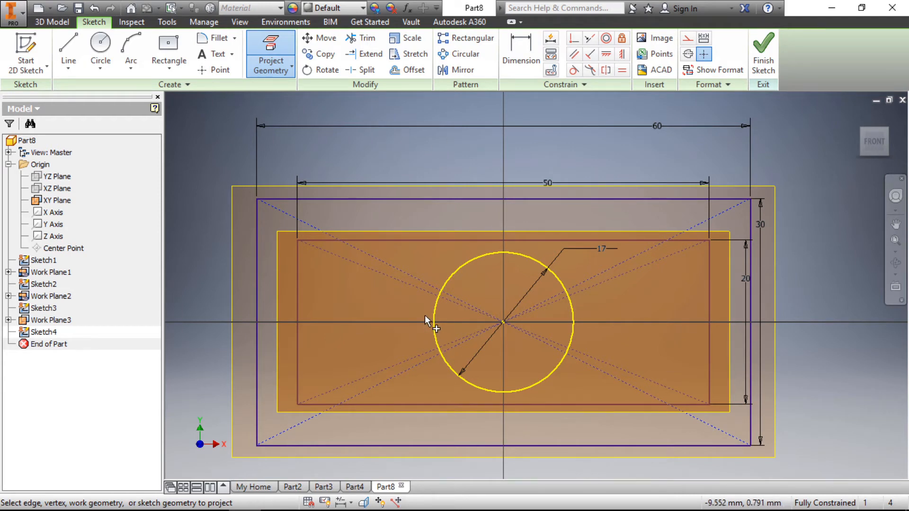
click(762, 53)
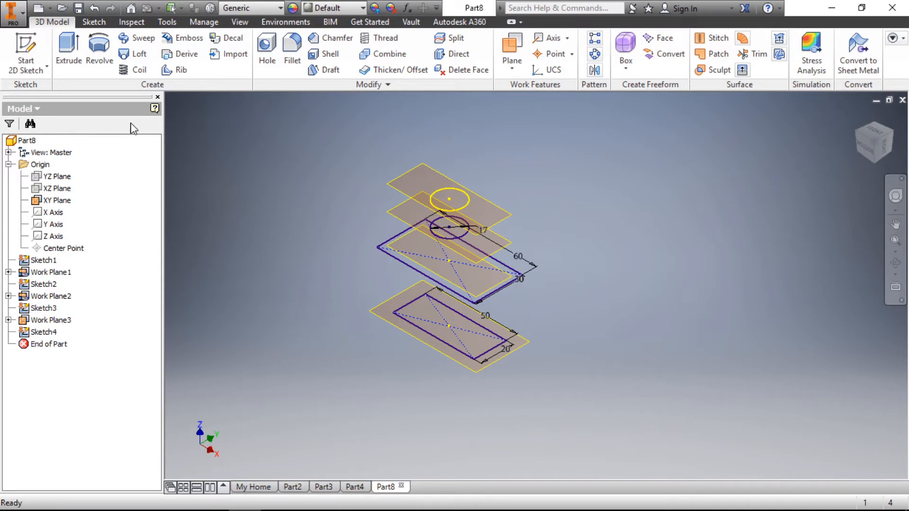
- Loft a solid through the small rectangle, the large rectangle, the lower circle and the upper circle, in that order
click(137, 56)
scroll(733, 268, down, 5)
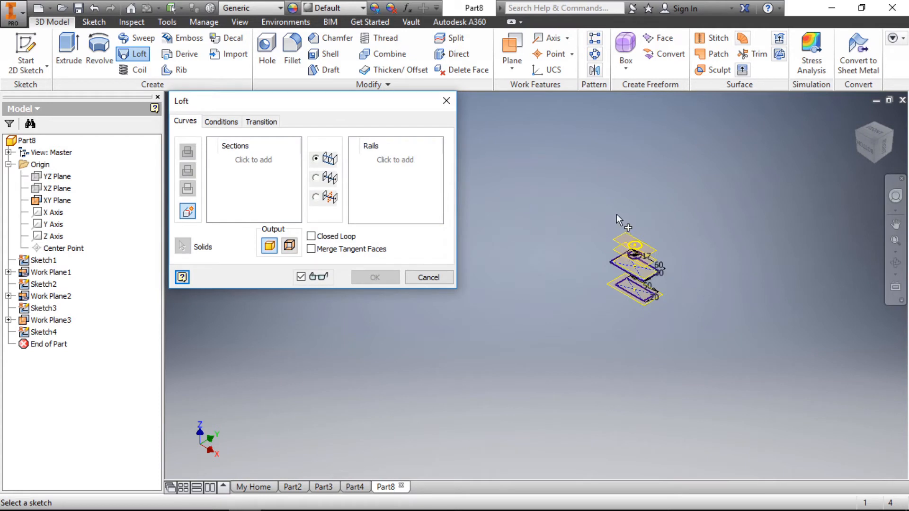
scroll(575, 216, up, 4)
scroll(573, 214, down, 1)
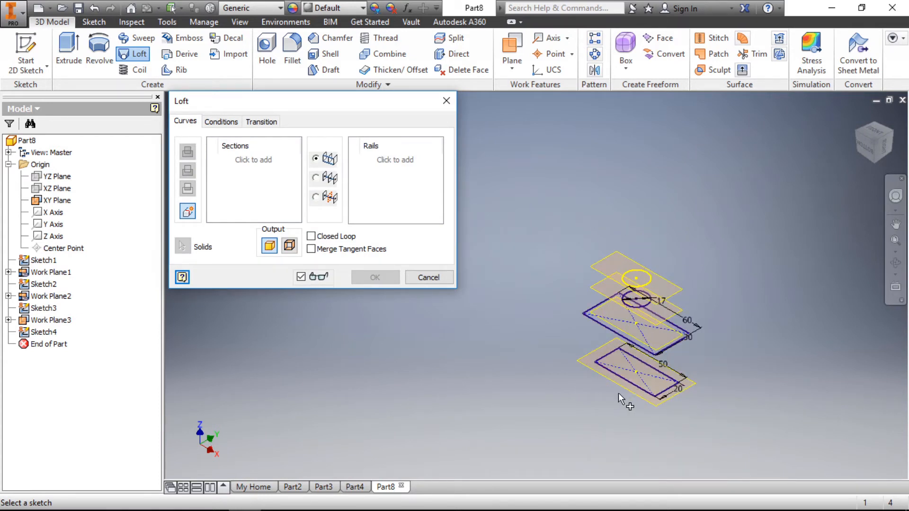
click(618, 376)
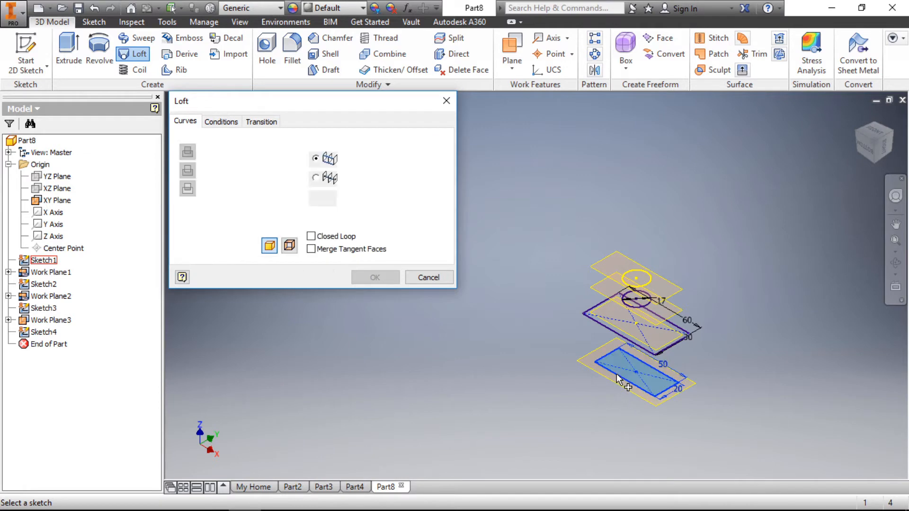
click(597, 327)
scroll(630, 296, up, 5)
click(677, 264)
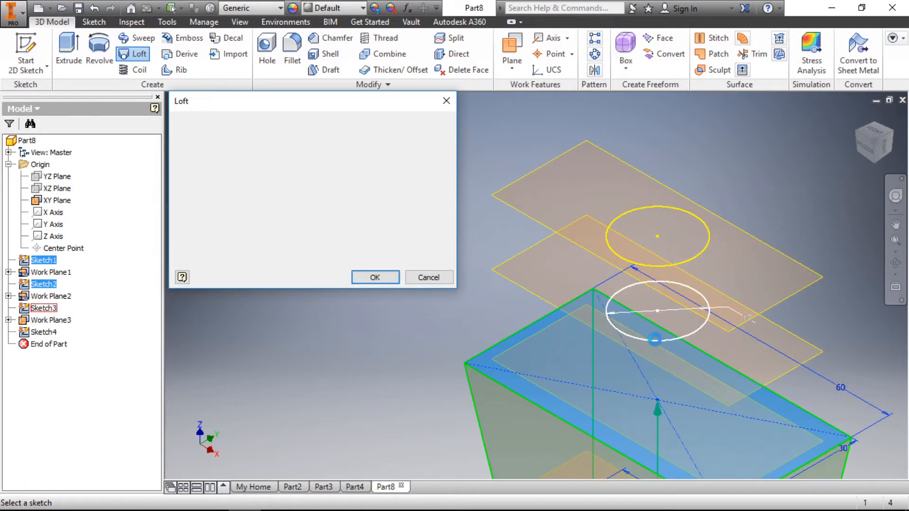
click(685, 259)
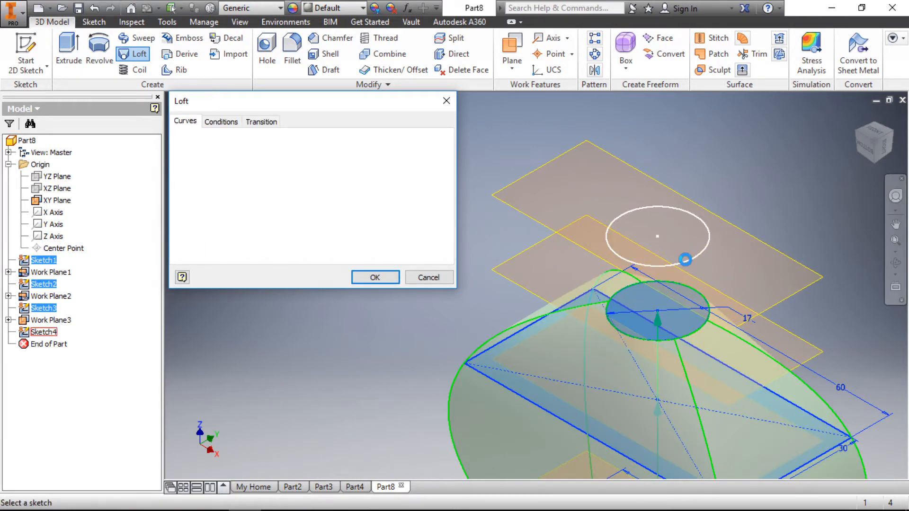
scroll(549, 256, down, 5)
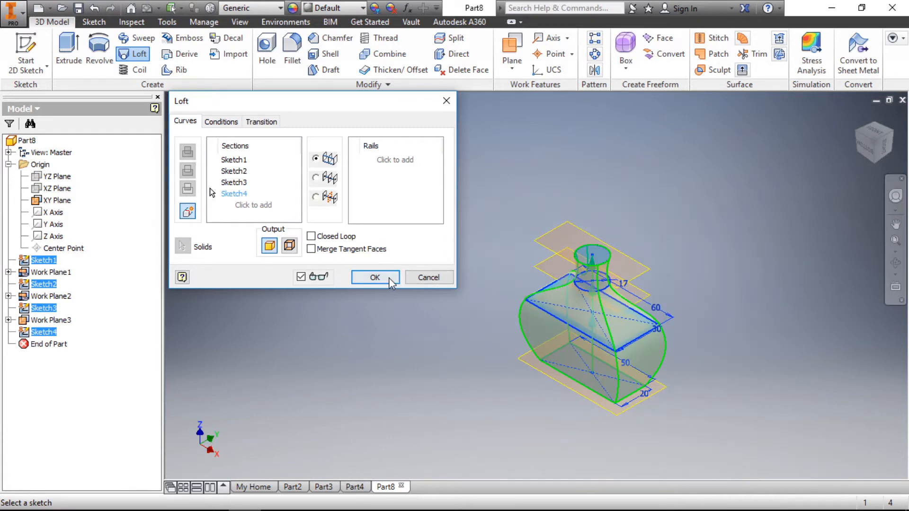
click(376, 277)
scroll(660, 387, up, 3)
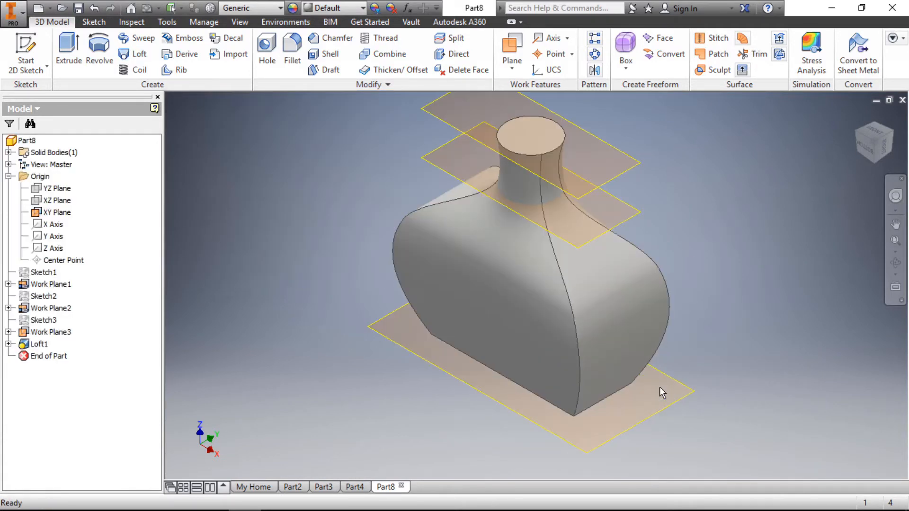
- Fillet the four upright edges of the lofted bottle body with a constant 2 mm radius
scroll(493, 370, down, 3)
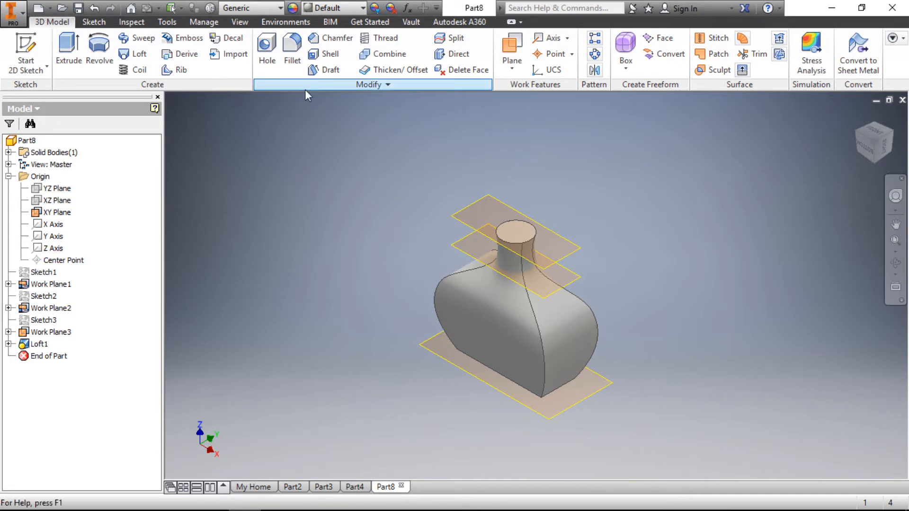
click(293, 52)
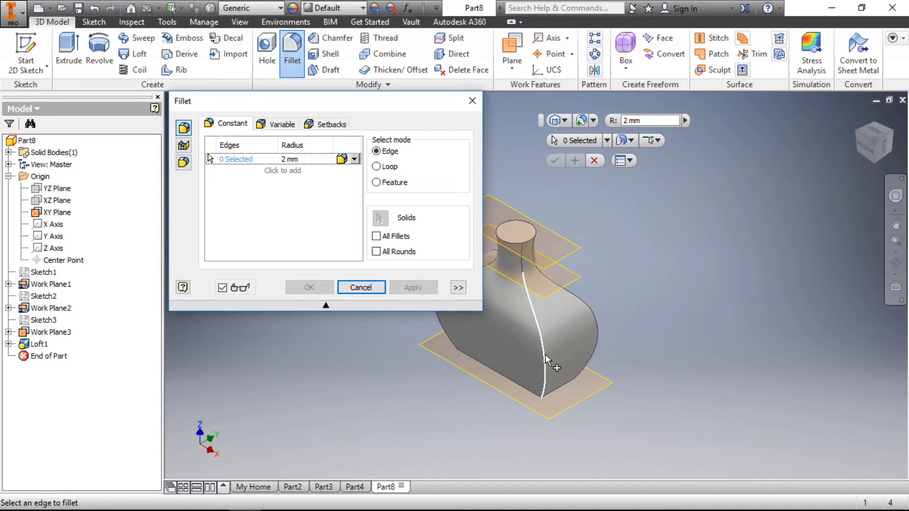
click(544, 354)
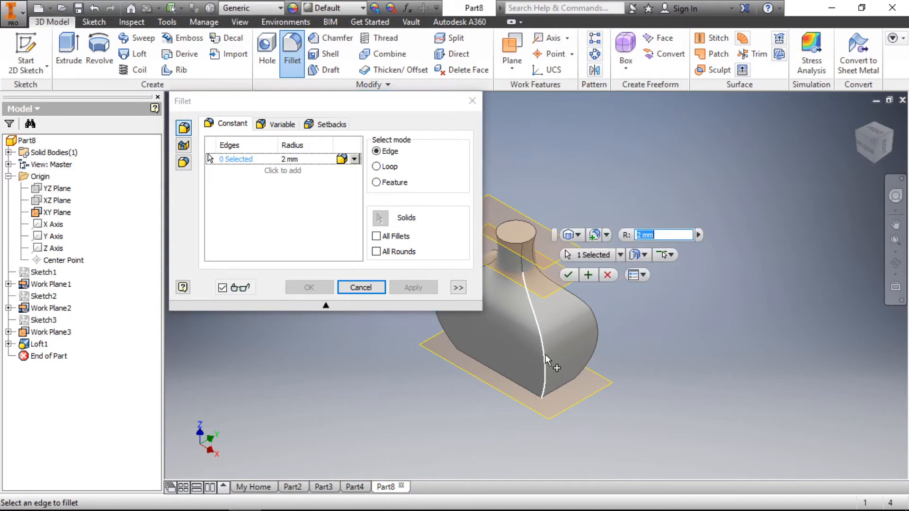
click(598, 328)
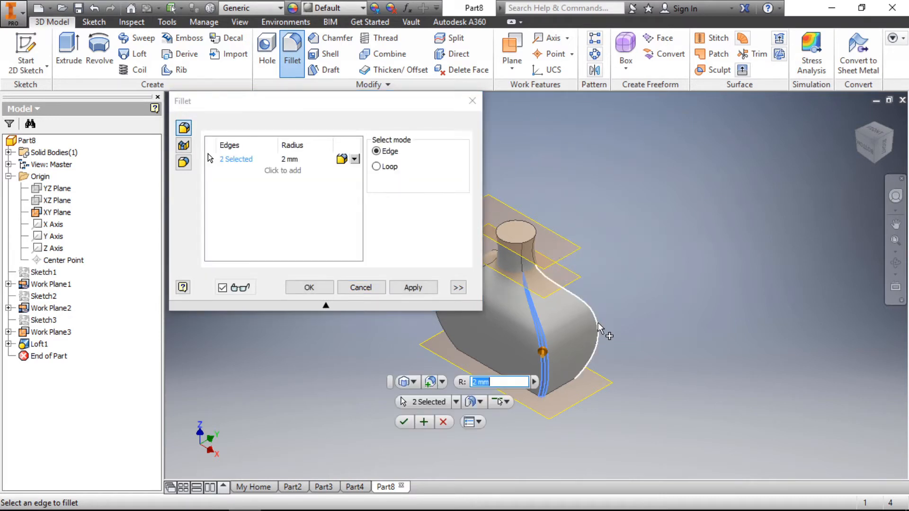
click(893, 138)
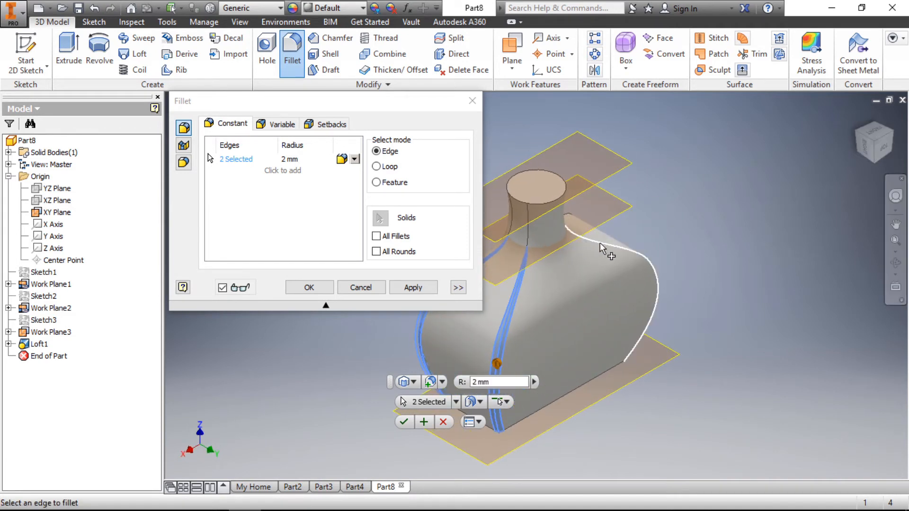
click(603, 241)
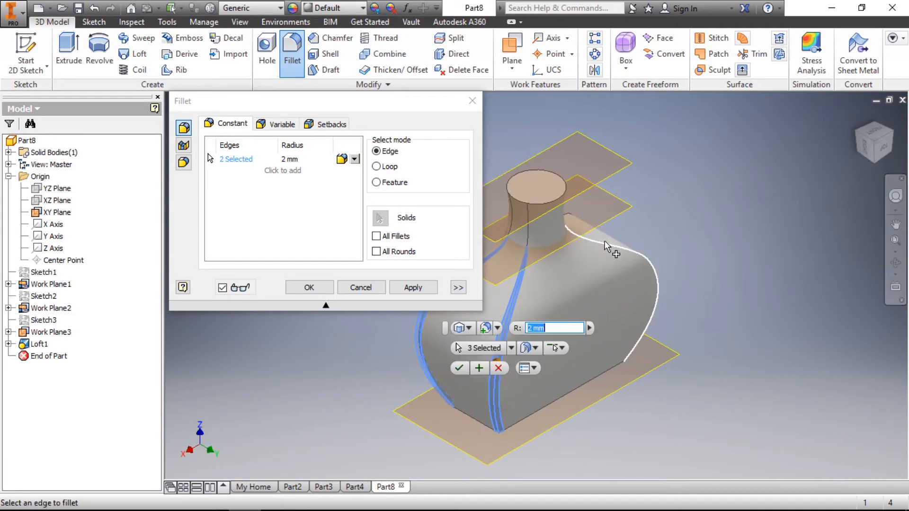
click(894, 134)
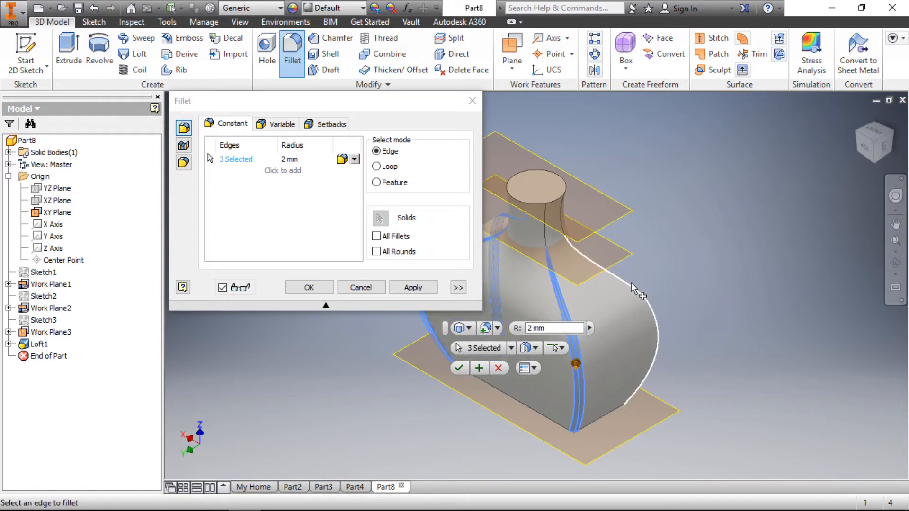
click(632, 283)
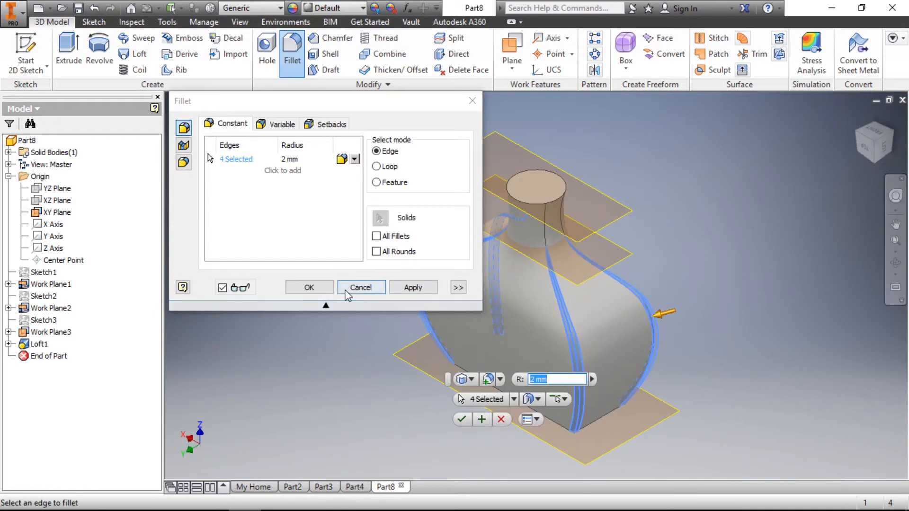
click(326, 286)
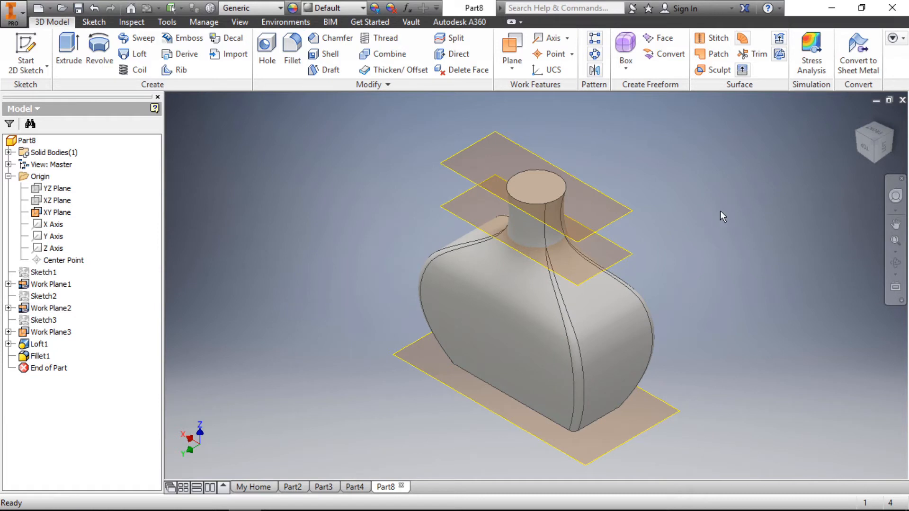
- Create a new metric part from the Standard (mm).ipt template
scroll(450, 360, down, 5)
scroll(453, 362, up, 3)
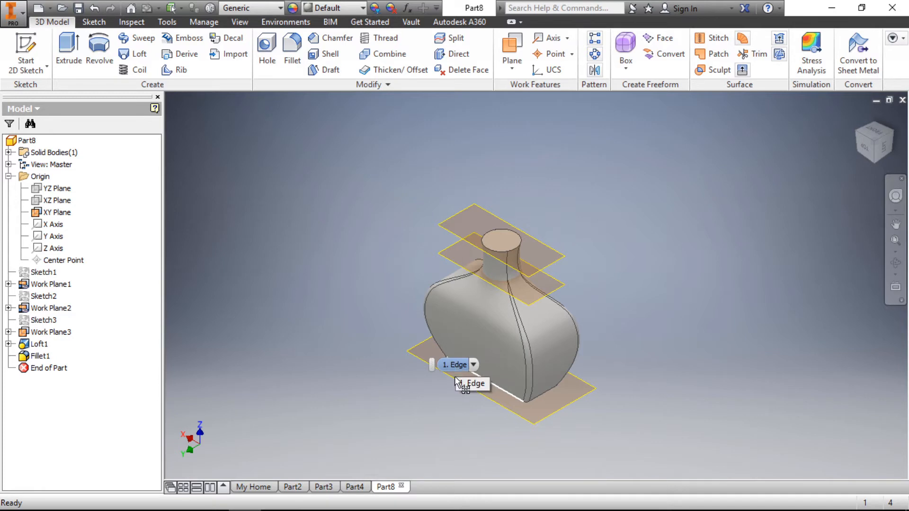
click(23, 16)
click(39, 62)
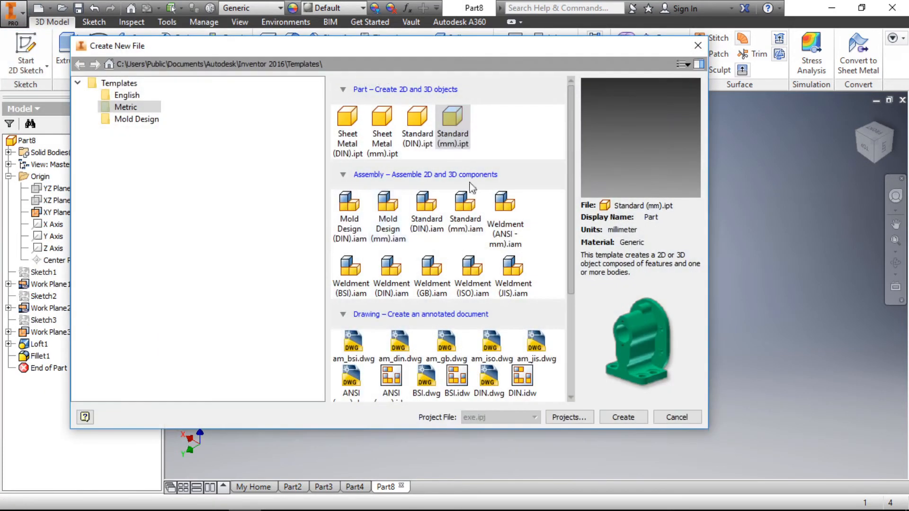
click(623, 418)
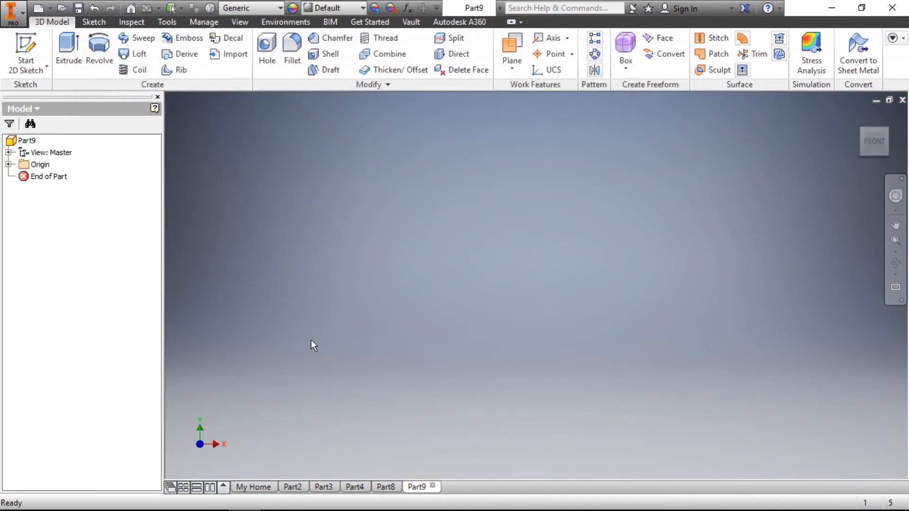
- Start a new 2D sketch on the XY plane of the new part
click(9, 164)
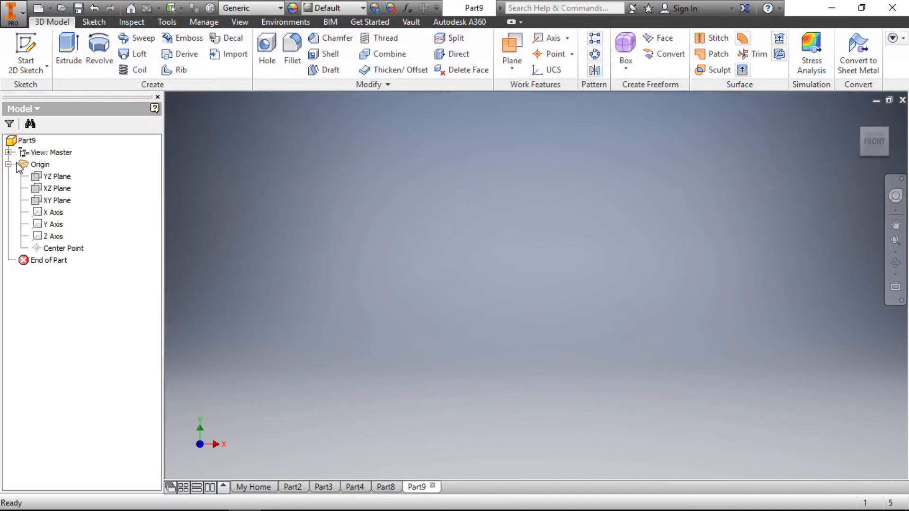
click(61, 201)
right_click(64, 203)
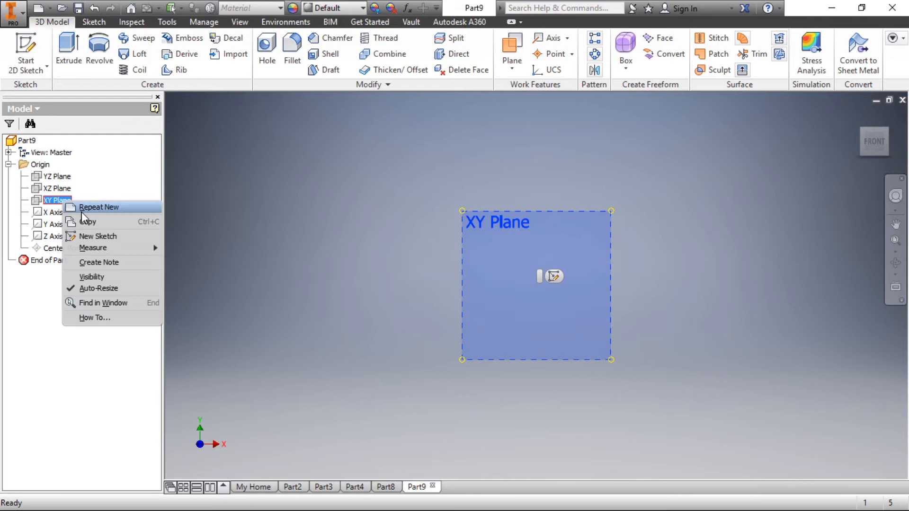
click(91, 237)
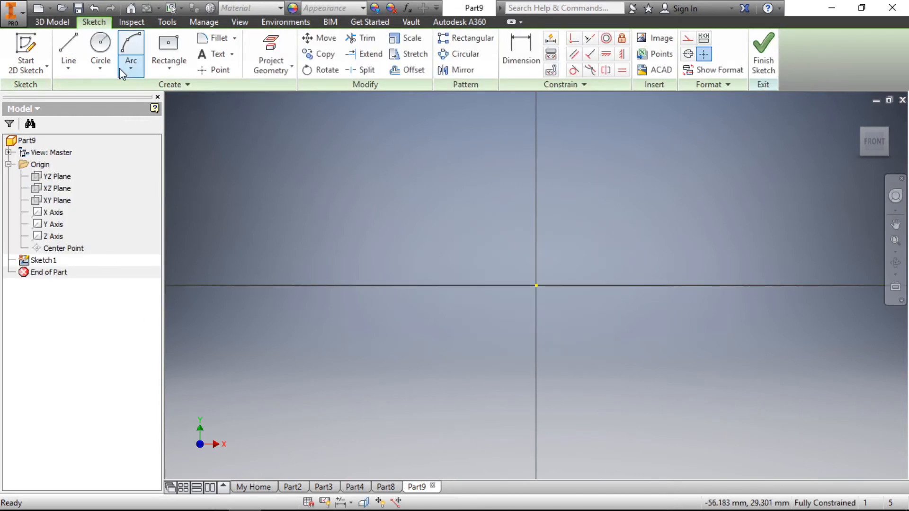
- Sketch a wide ellipse centred on the origin, with a horizontal semi-axis about 24 mm long
click(104, 65)
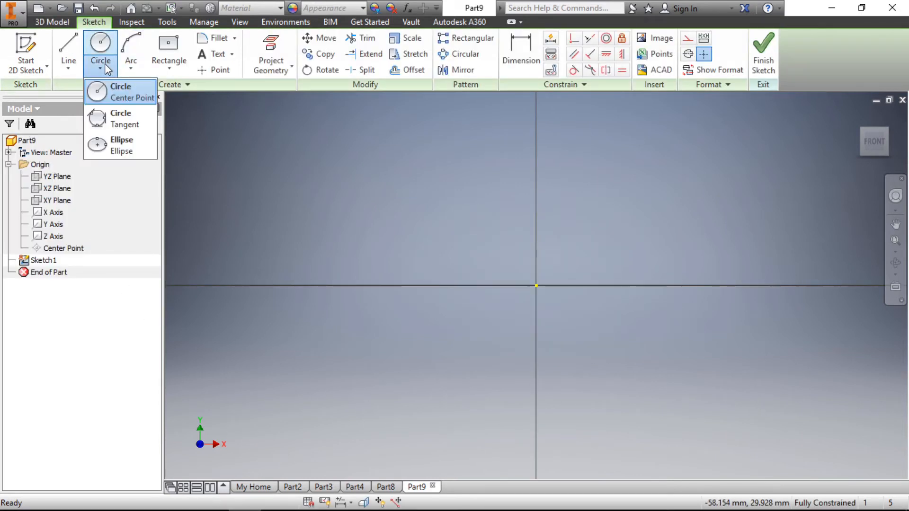
click(121, 146)
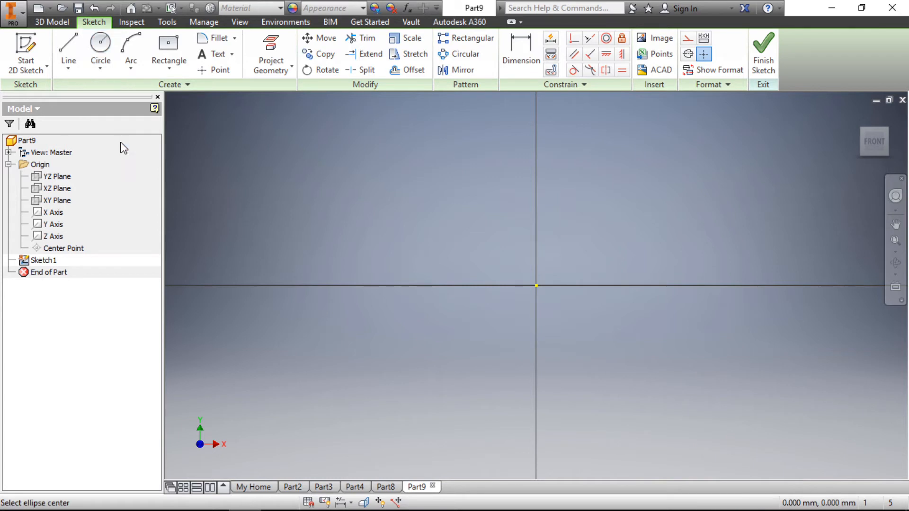
click(536, 285)
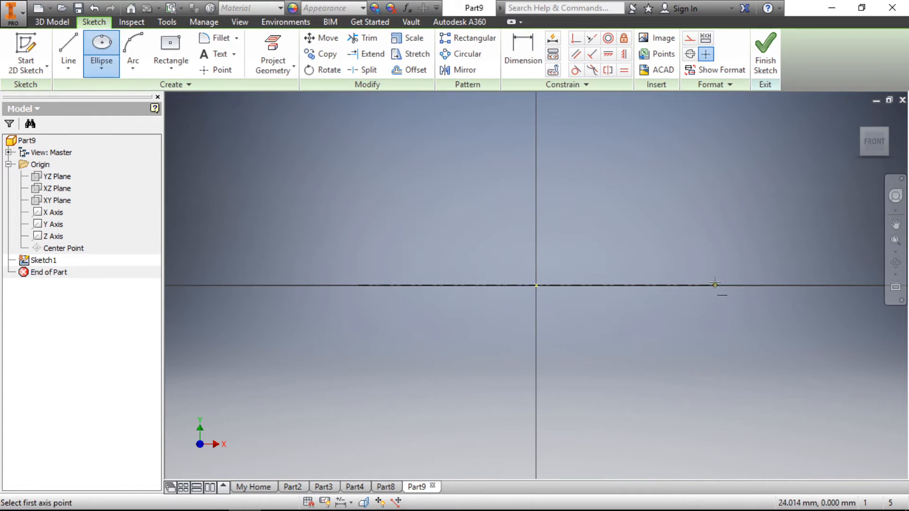
click(715, 285)
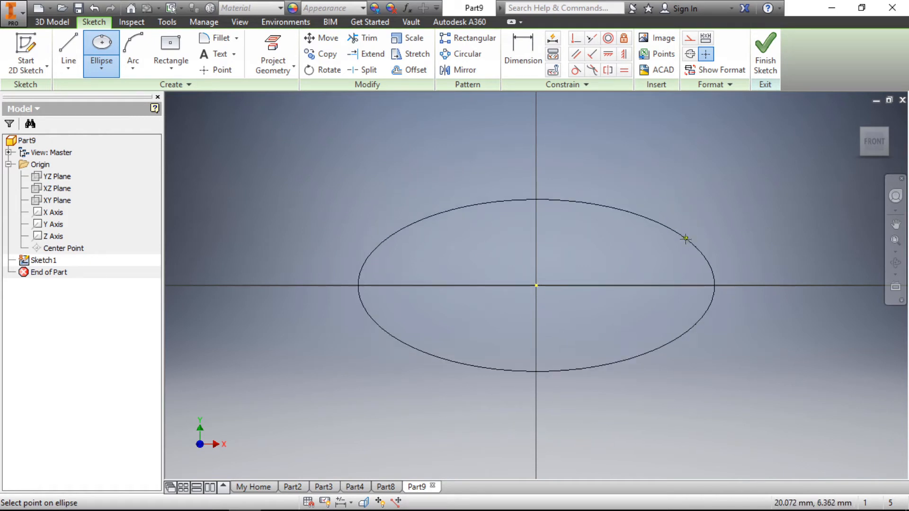
click(684, 256)
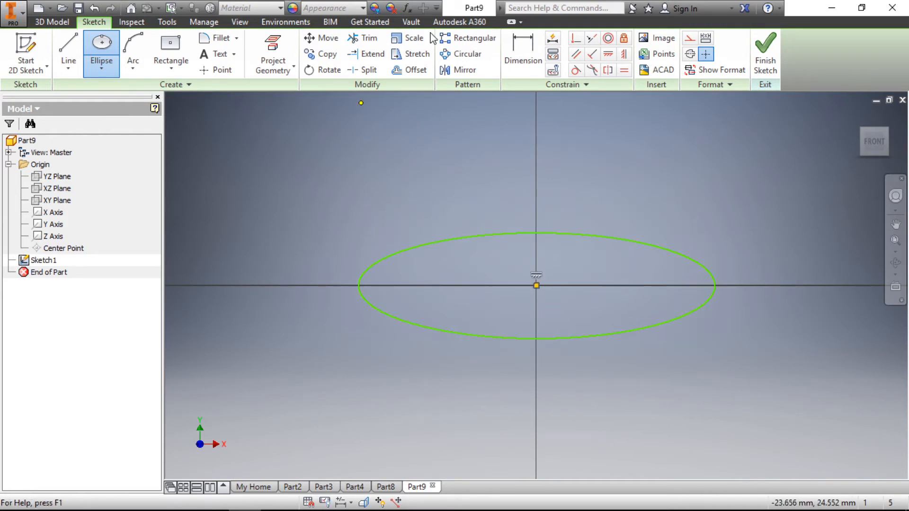
- Dimension the ellipse's horizontal semi-axis at 30 mm
click(523, 47)
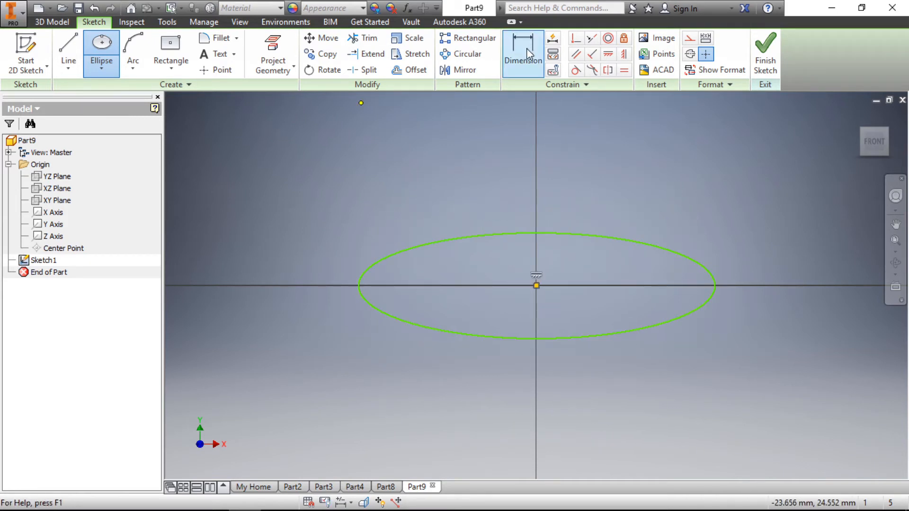
click(609, 235)
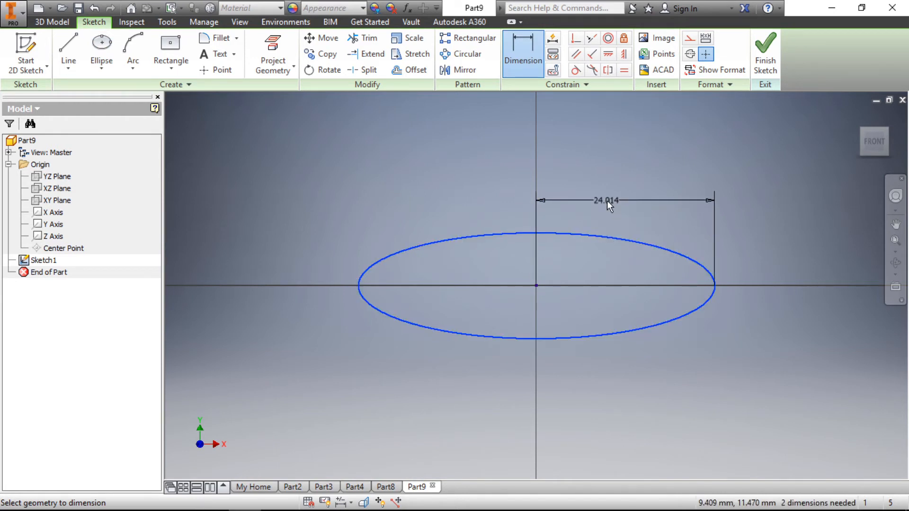
click(607, 200)
text(30)
key(Return)
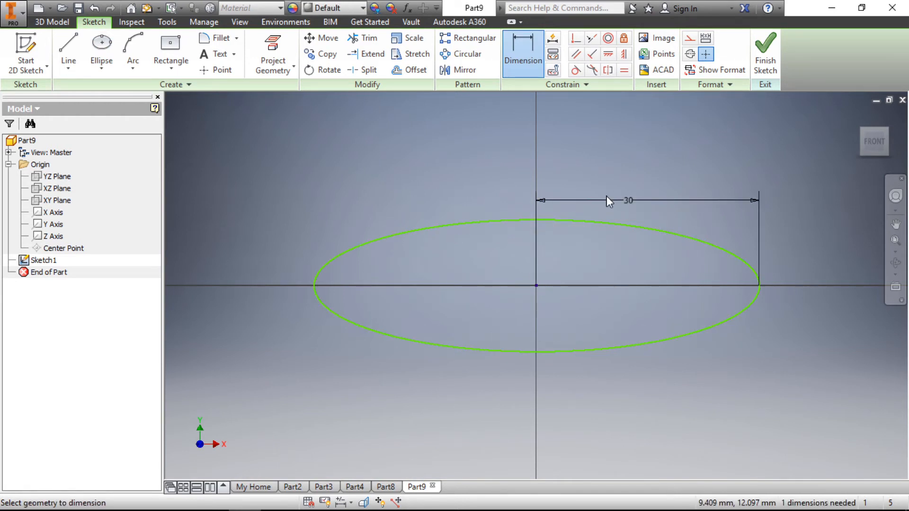
- Dimension the ellipse's vertical semi-axis at 10 mm and finish the sketch
click(663, 230)
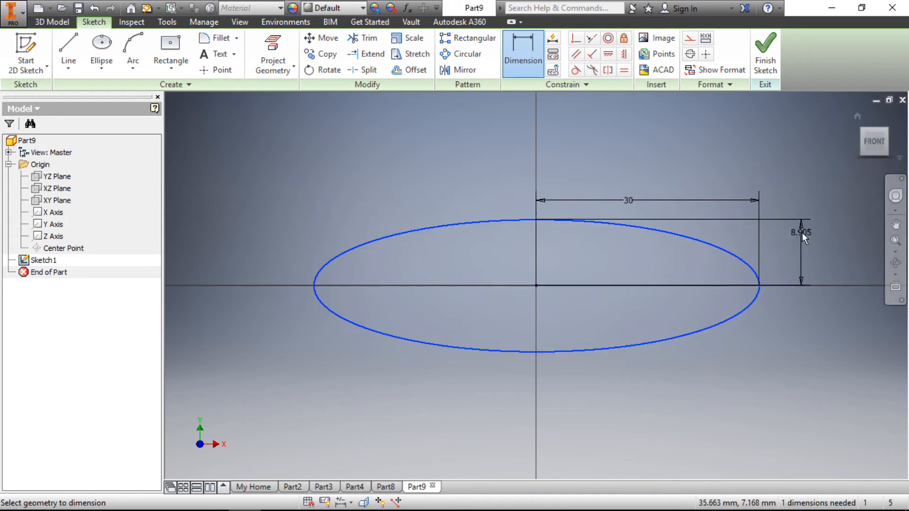
click(802, 232)
text(10)
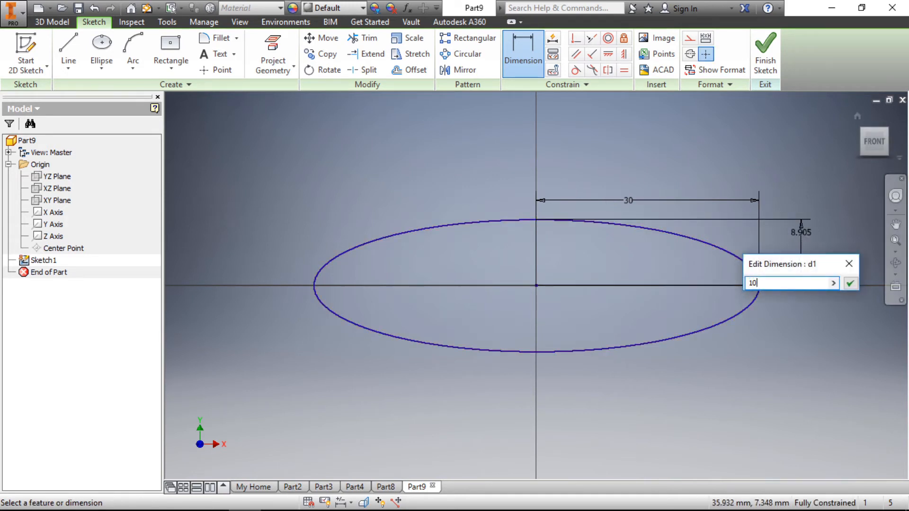
key(Return)
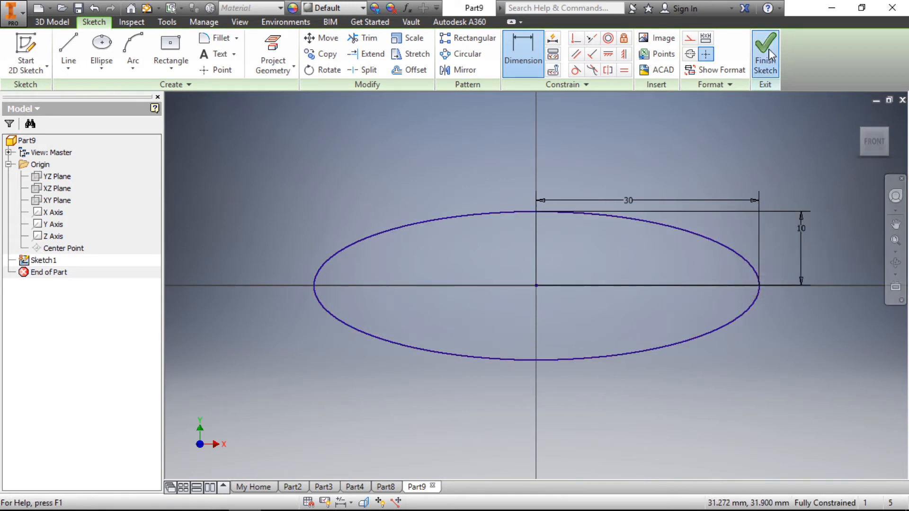
click(766, 54)
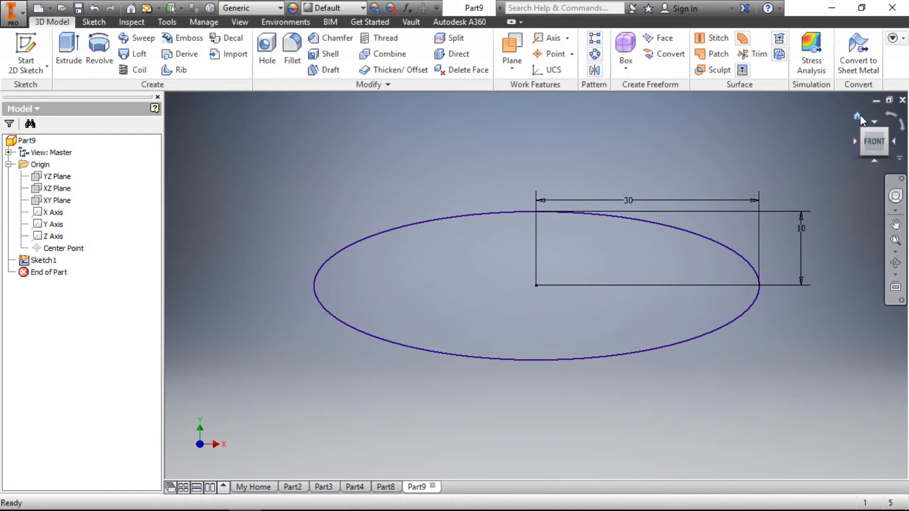
- Show the ellipse in the home view and turn on the visibility of the XY plane
click(859, 115)
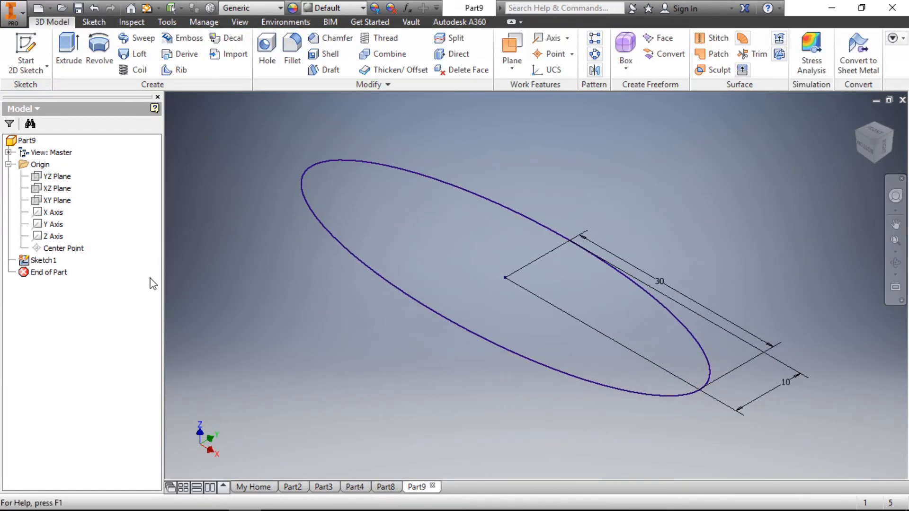
right_click(58, 204)
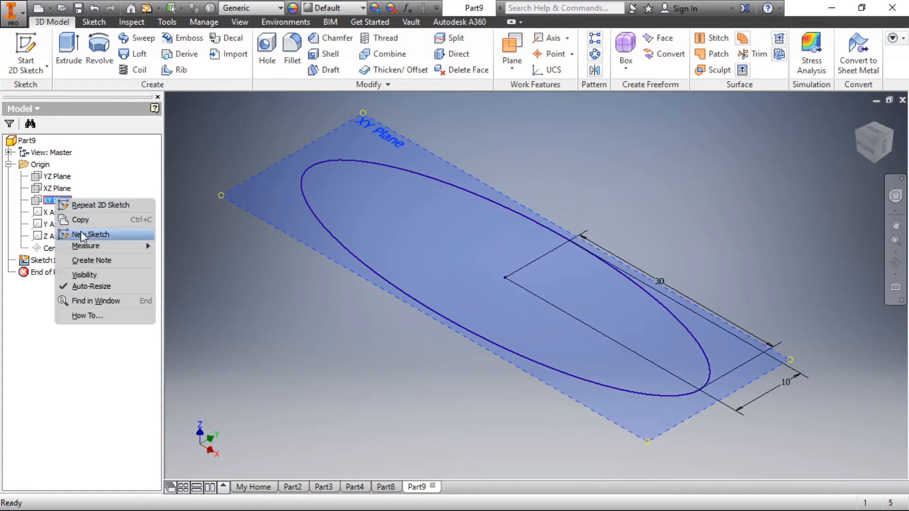
click(84, 274)
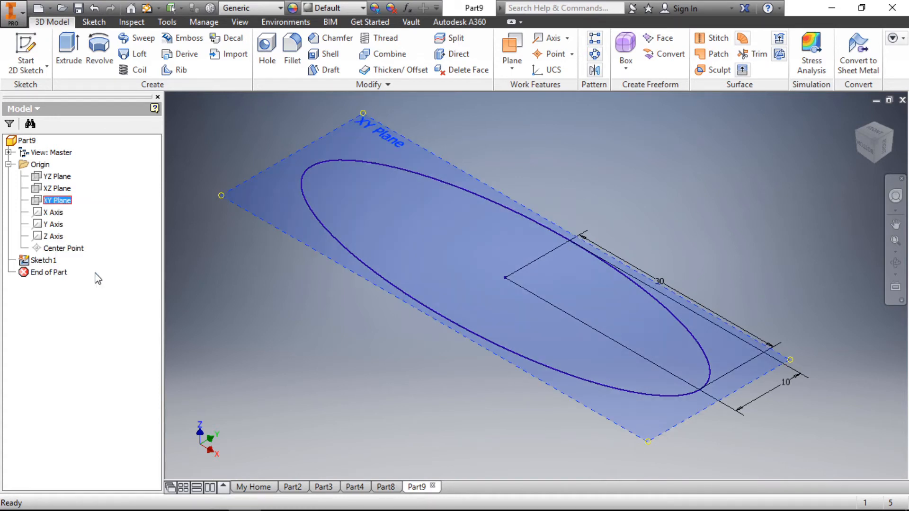
- Start a new 2D sketch on a plane offset 10 mm above the XY plane
scroll(275, 254, down, 5)
scroll(253, 212, up, 3)
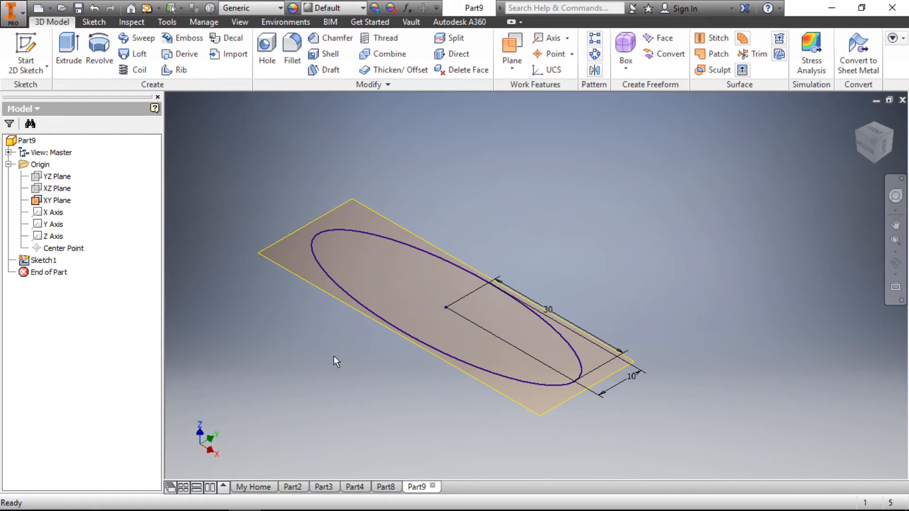
right_click(242, 153)
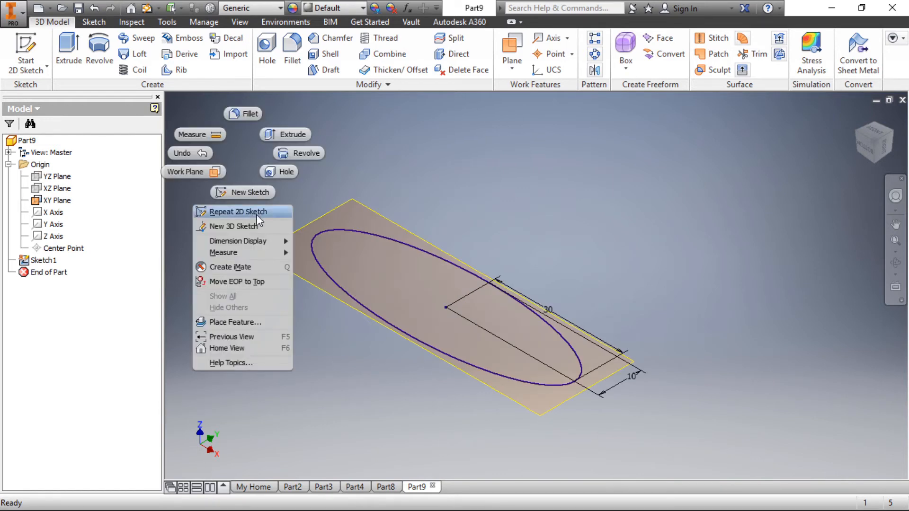
click(241, 197)
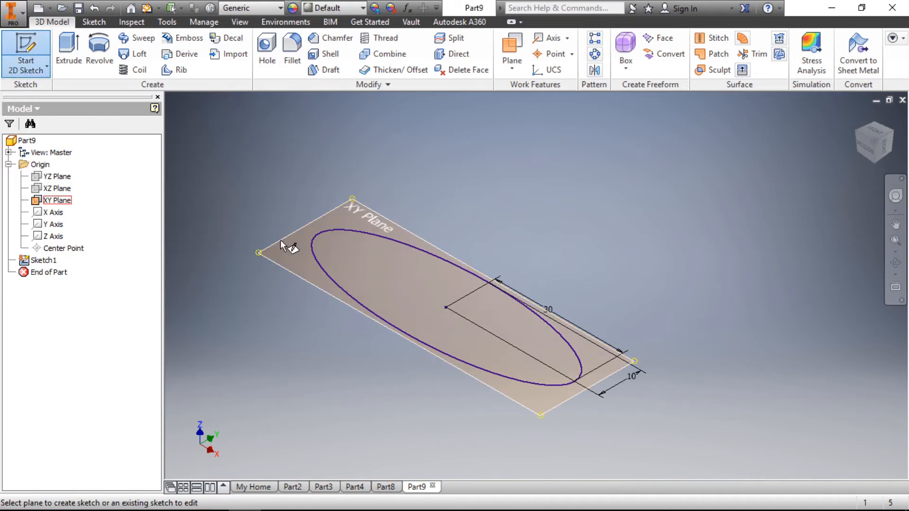
drag(283, 240, 283, 191)
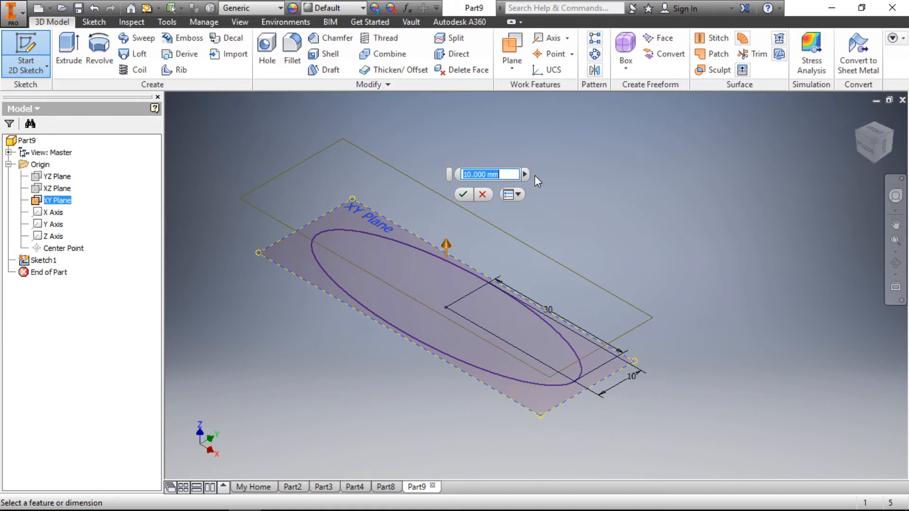
key(Return)
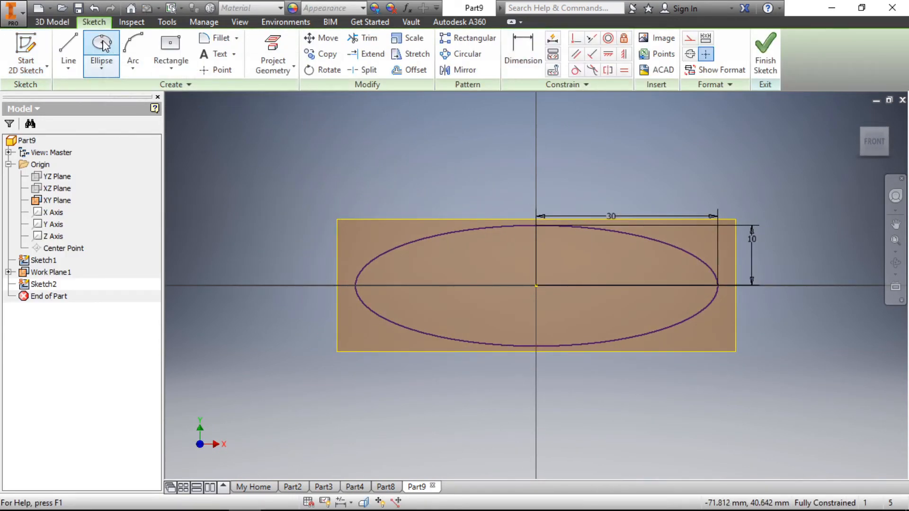
- Sketch a larger ellipse centred on the origin with a horizontal semi-axis of about 35 mm, surrounding the first ellipse
click(102, 49)
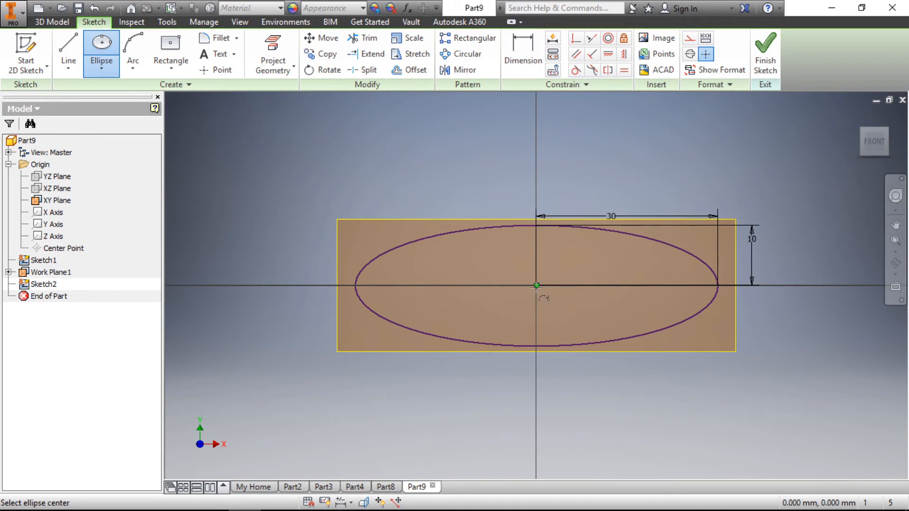
click(536, 286)
click(749, 286)
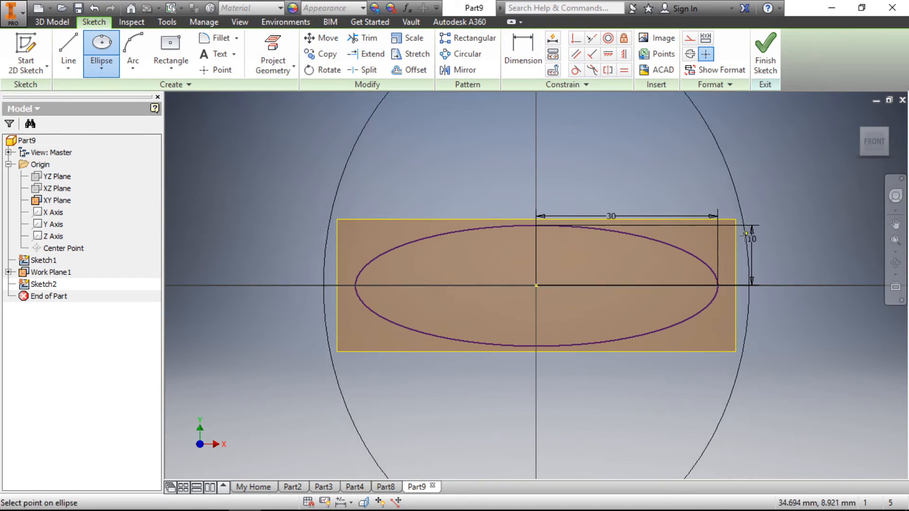
click(714, 232)
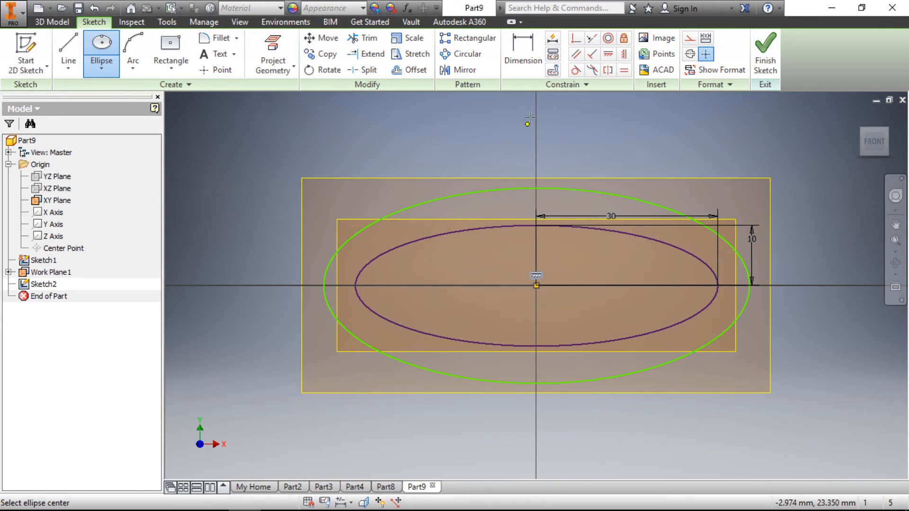
- Dimension the larger ellipse's horizontal semi-axis at 45 mm
click(523, 55)
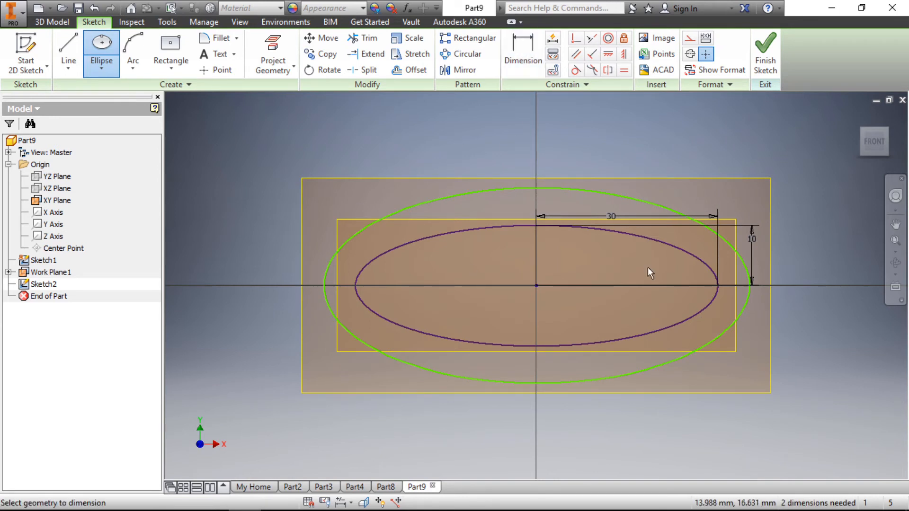
click(665, 366)
click(646, 421)
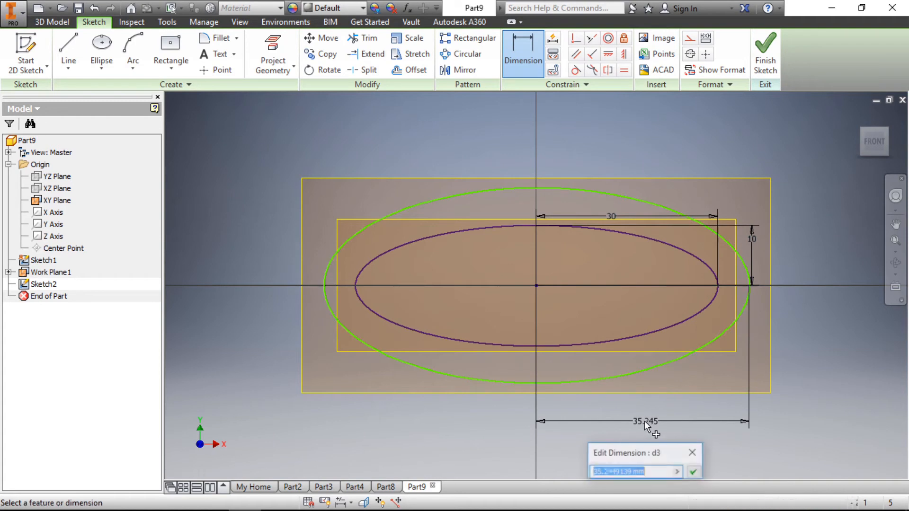
text(45)
key(Return)
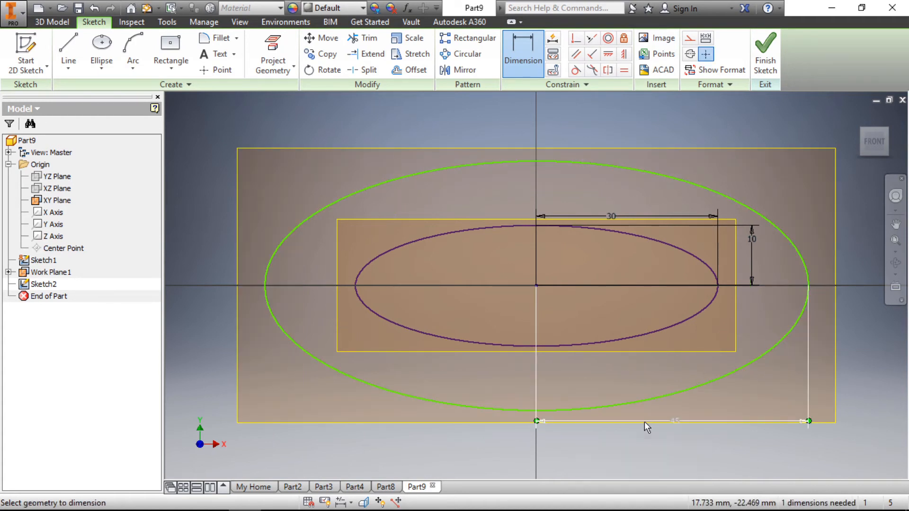
- Dimension the larger ellipse's vertical semi-axis at 22 mm and finish the sketch
click(705, 186)
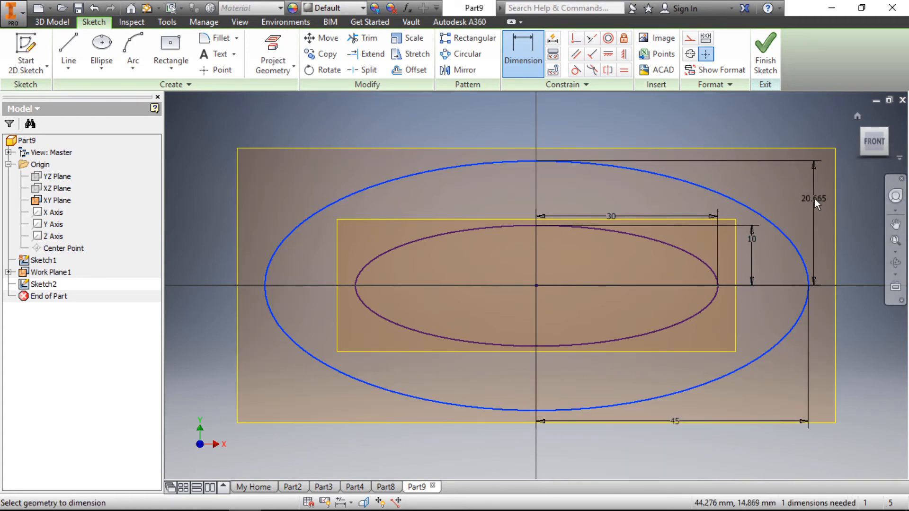
click(820, 200)
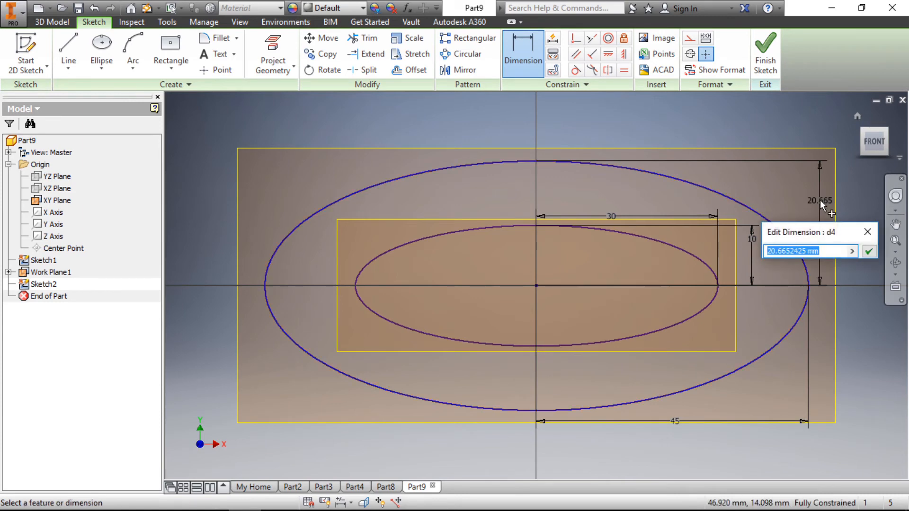
text(22)
key(Return)
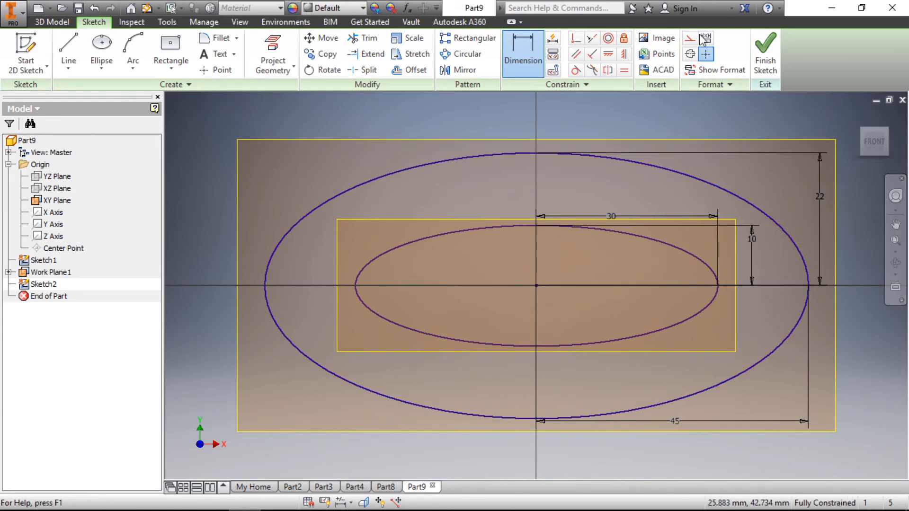
click(766, 54)
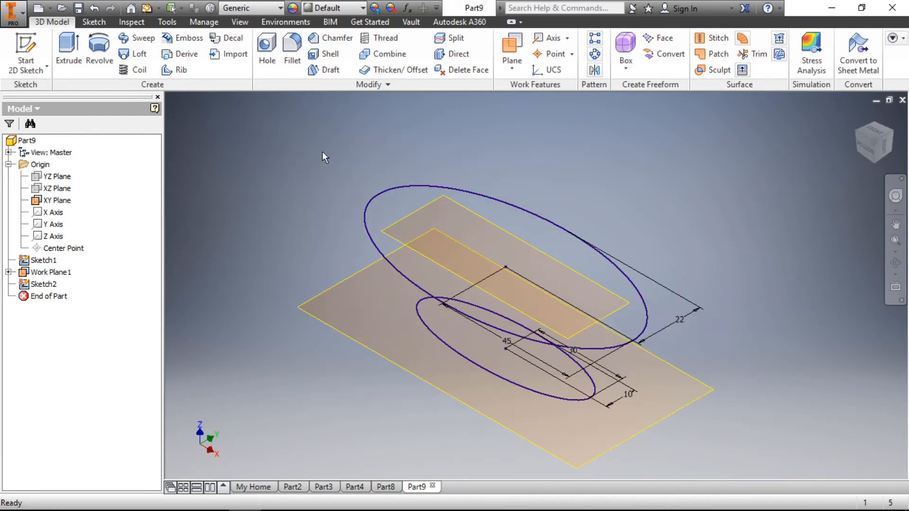
- Start a new 2D sketch on a plane offset 50 mm above the larger ellipse's work plane
right_click(237, 137)
click(256, 177)
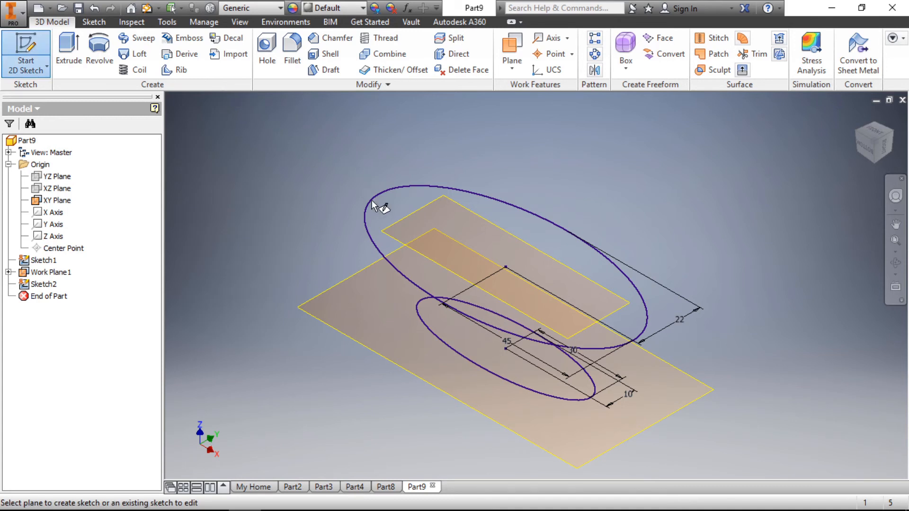
drag(395, 221, 415, 150)
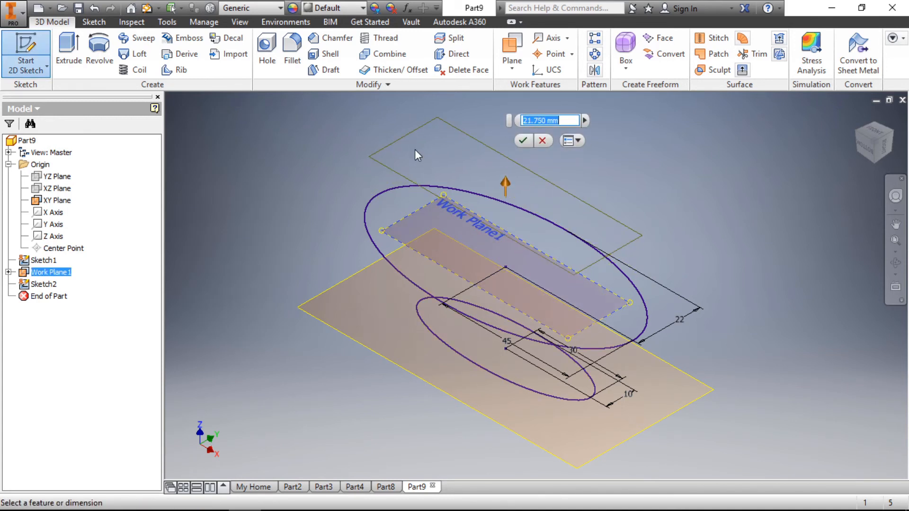
text(30)
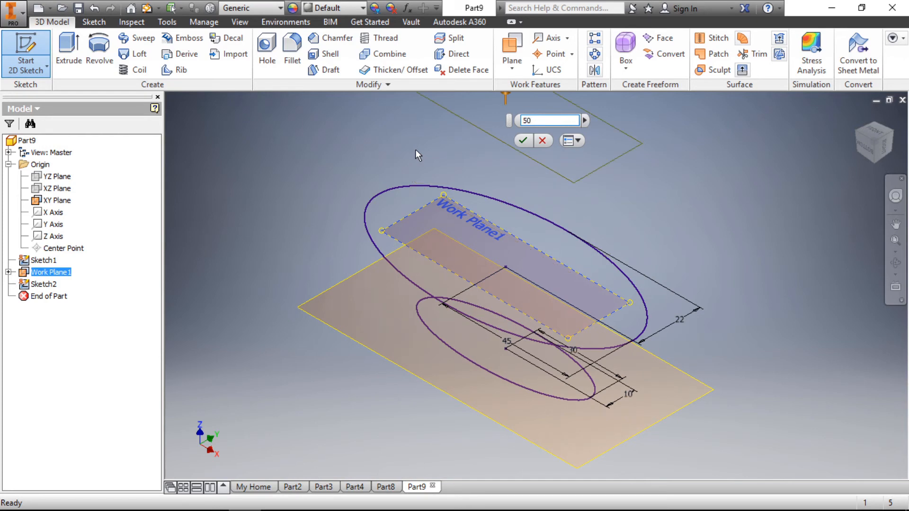
key(Return)
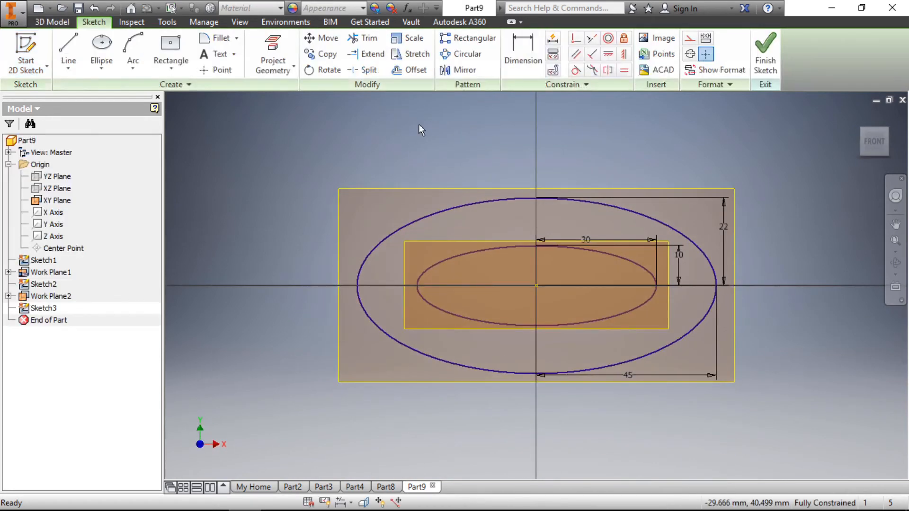
- Sketch a center-point circle about 12.7 mm in diameter at the origin
click(101, 69)
click(116, 95)
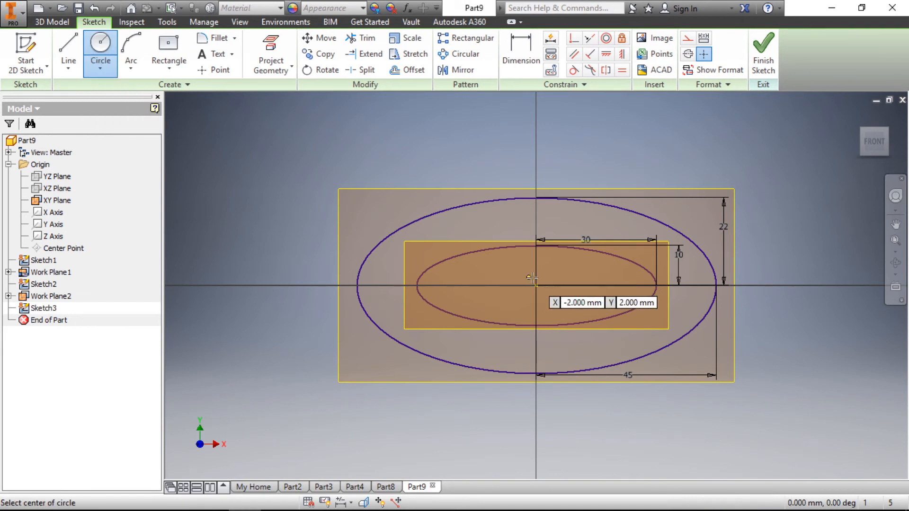
scroll(546, 274, up, 3)
click(526, 291)
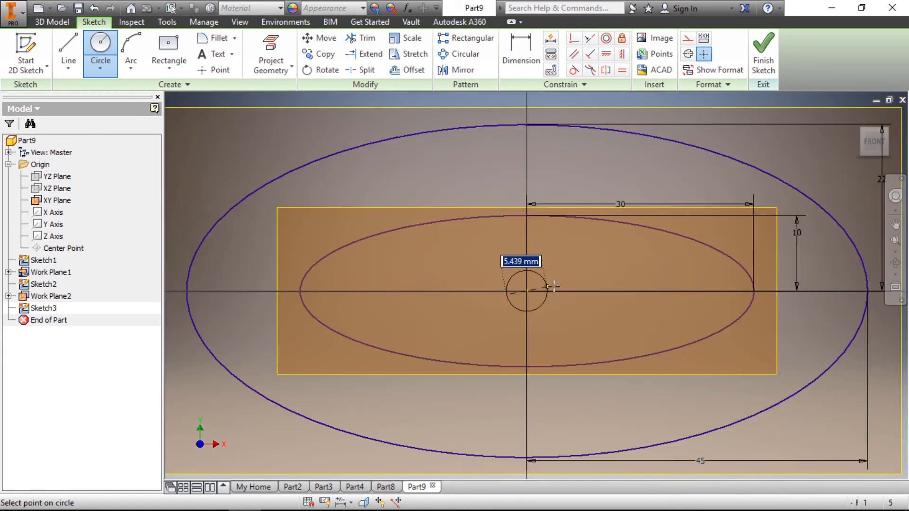
- Dimension the circle's diameter at 13 mm and finish the sketch
click(513, 48)
click(555, 249)
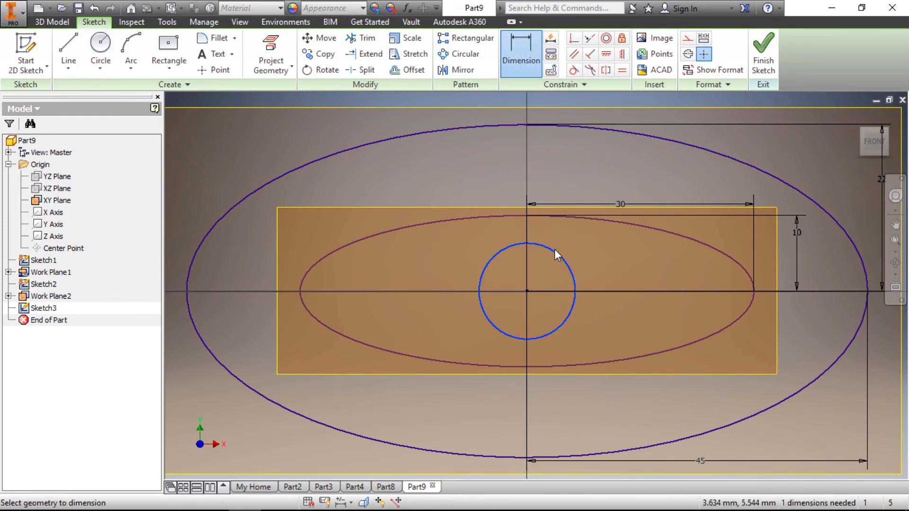
click(573, 245)
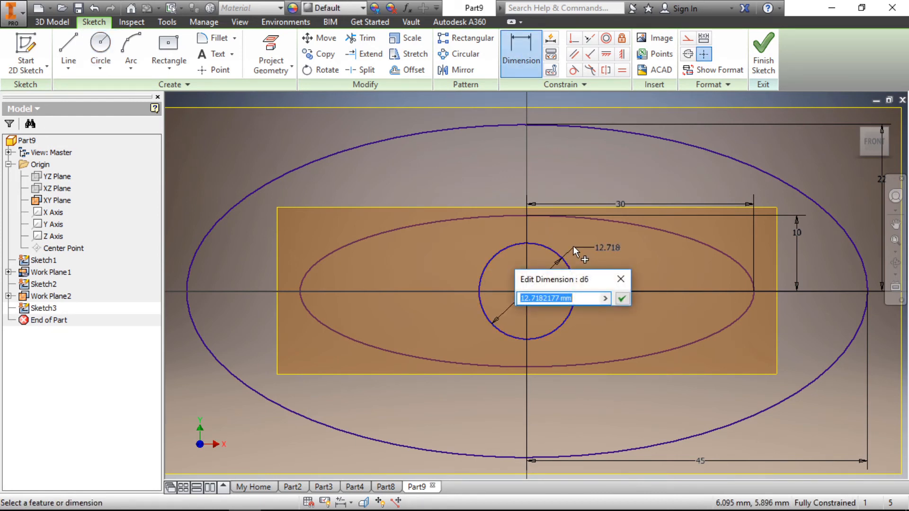
text(13)
key(Return)
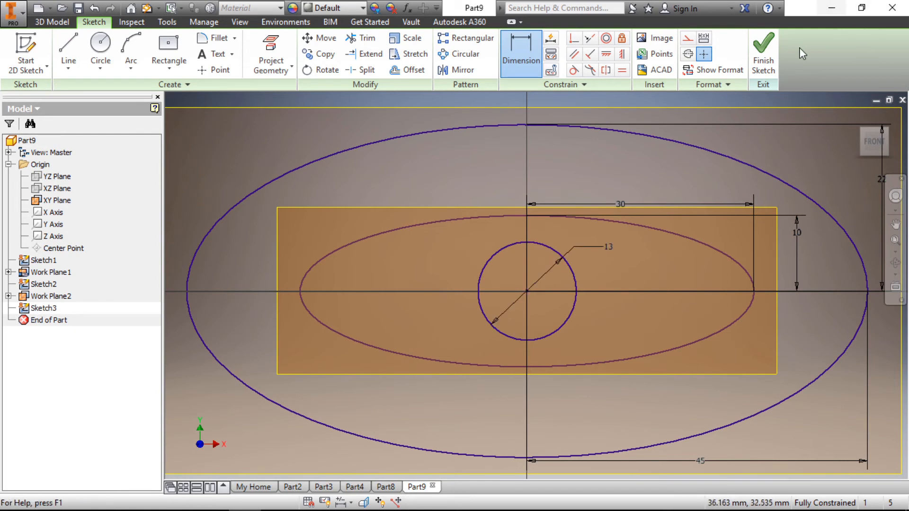
click(763, 52)
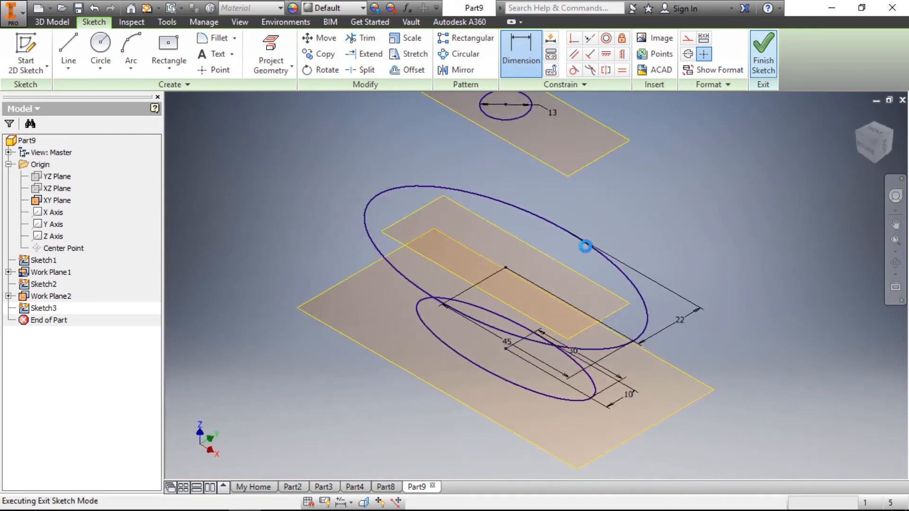
- Start a new 2D sketch on a plane offset 20 mm above the circle's work plane
scroll(541, 302, down, 5)
scroll(529, 214, up, 3)
scroll(547, 251, up, 5)
scroll(544, 254, down, 5)
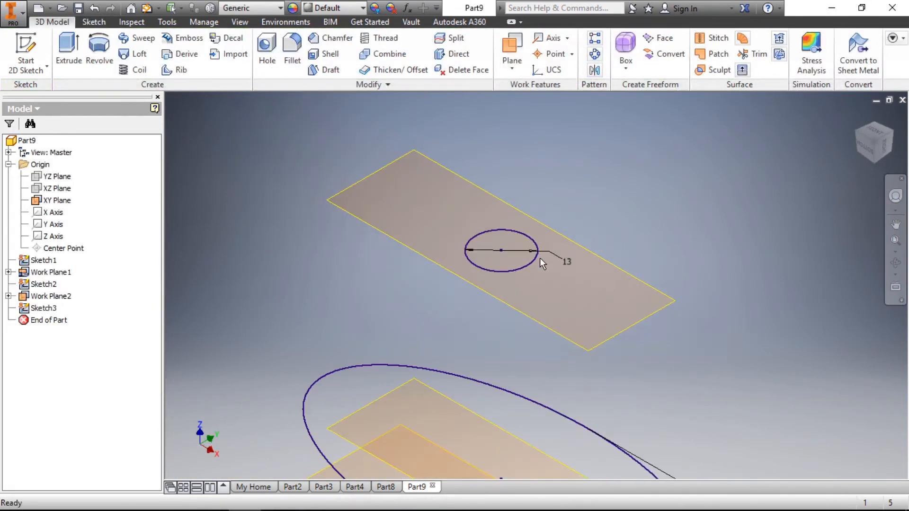
right_click(362, 152)
click(360, 193)
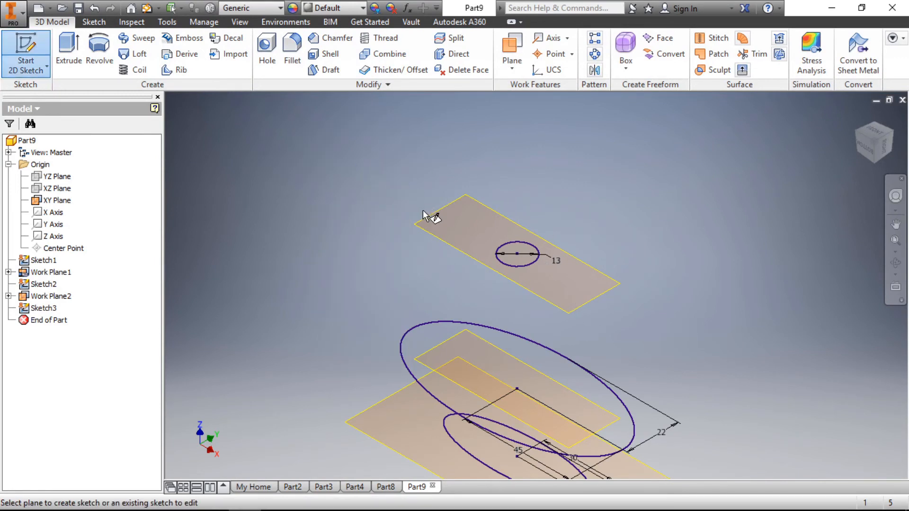
drag(428, 222, 430, 167)
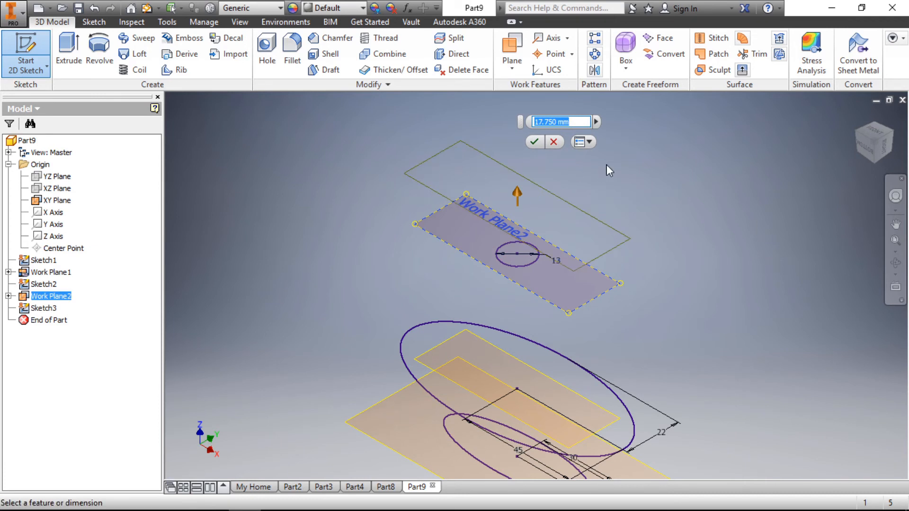
text(13)
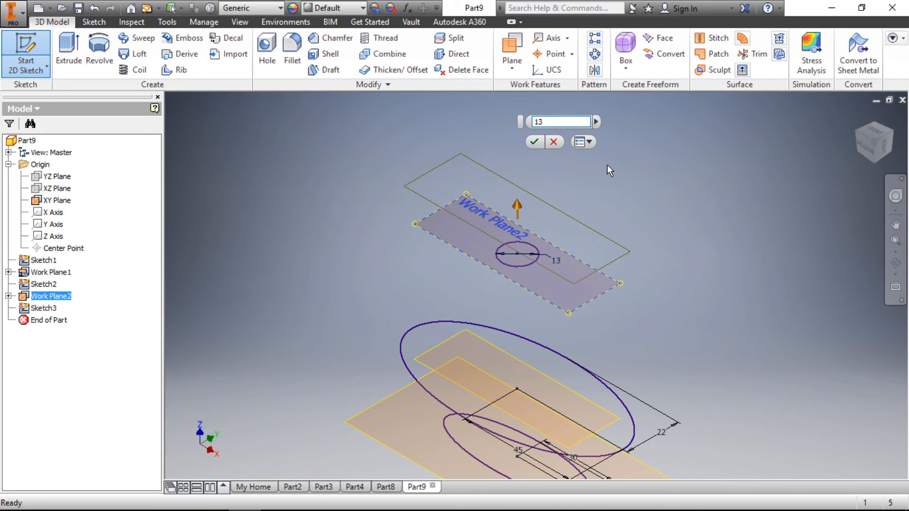
key(BackSpace)
key(BackSpace)
text(20)
key(Return)
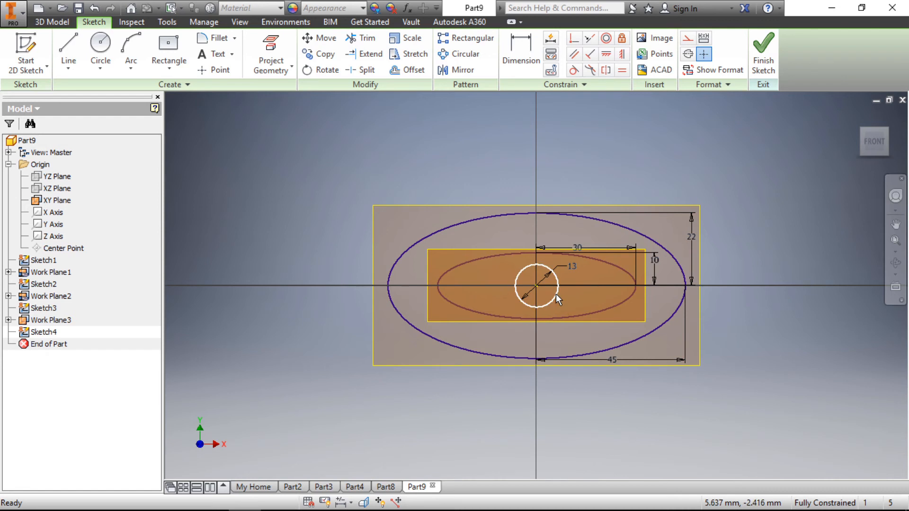
- Project the 13 mm circle into the new sketch and finish the sketch
click(273, 51)
scroll(578, 302, up, 3)
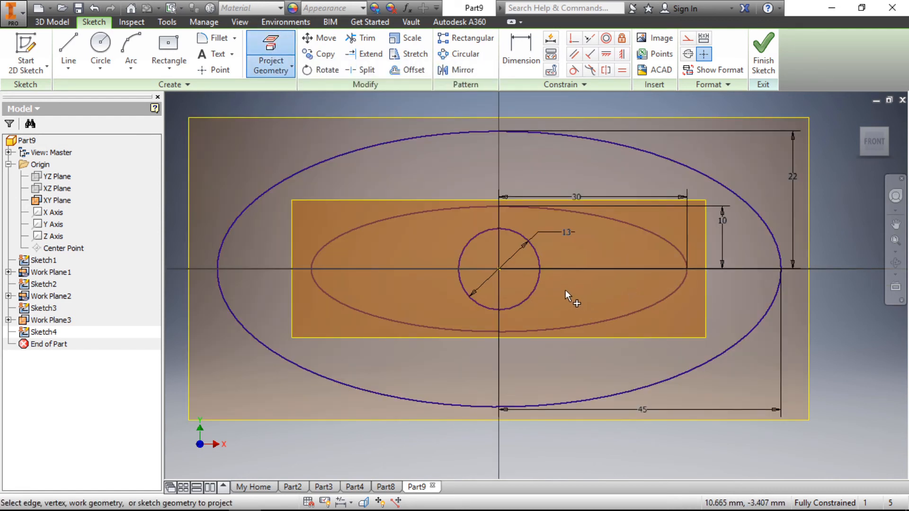
click(532, 294)
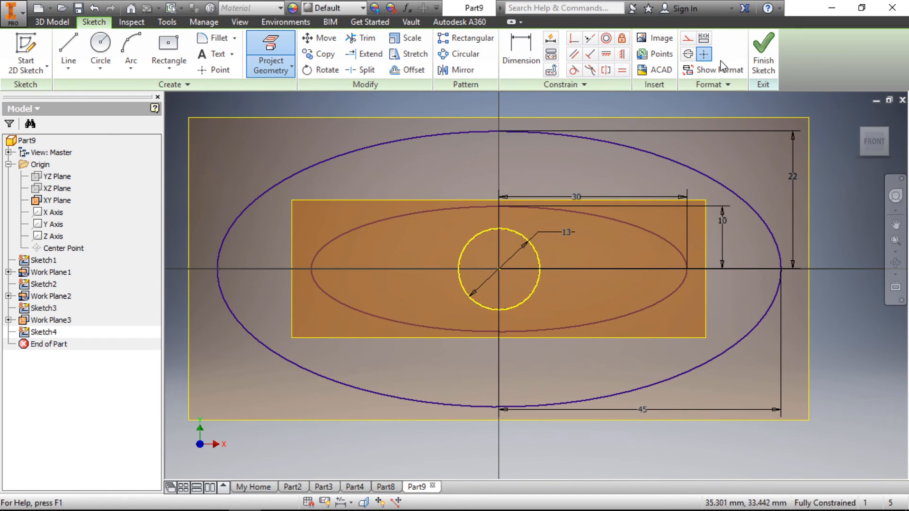
click(763, 52)
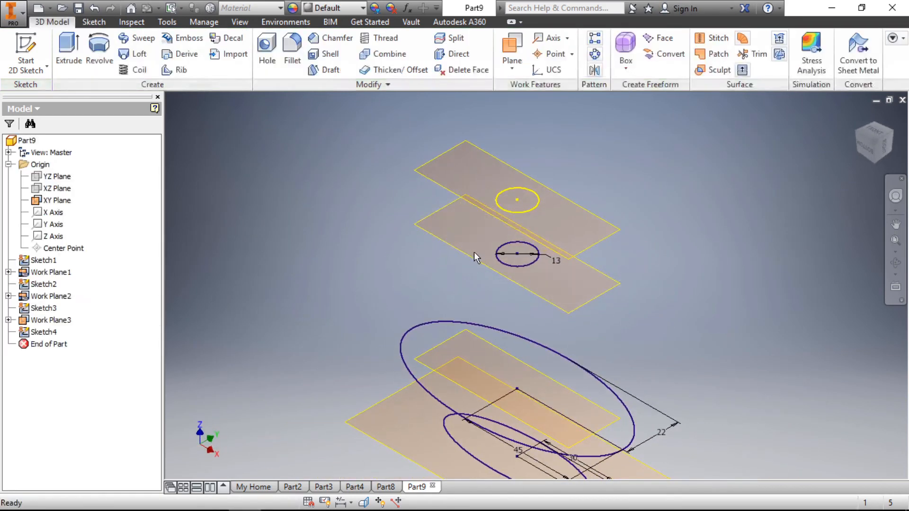
- Loft a solid through the small ellipse, the large ellipse, the 13 mm circle and the projected circle, in order from bottom to top
scroll(474, 252, down, 5)
scroll(538, 322, up, 3)
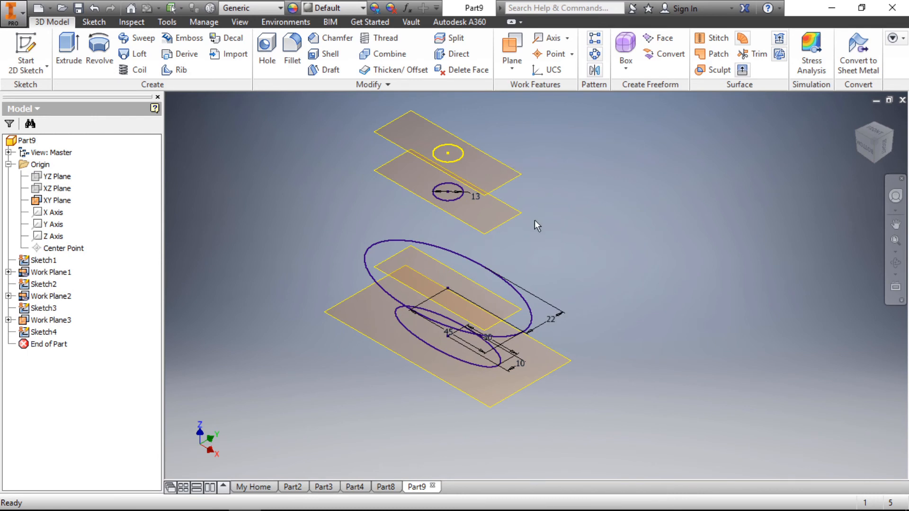
click(136, 55)
scroll(655, 243, down, 3)
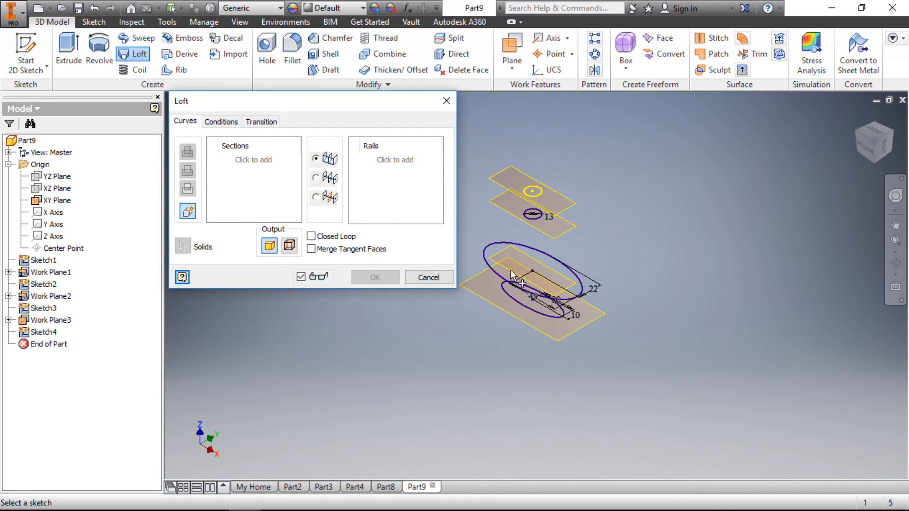
scroll(511, 272, up, 2)
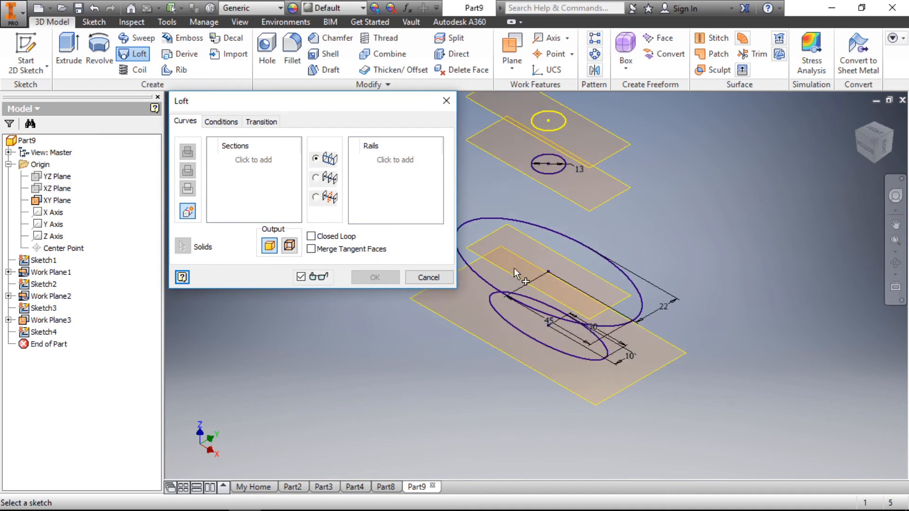
click(514, 325)
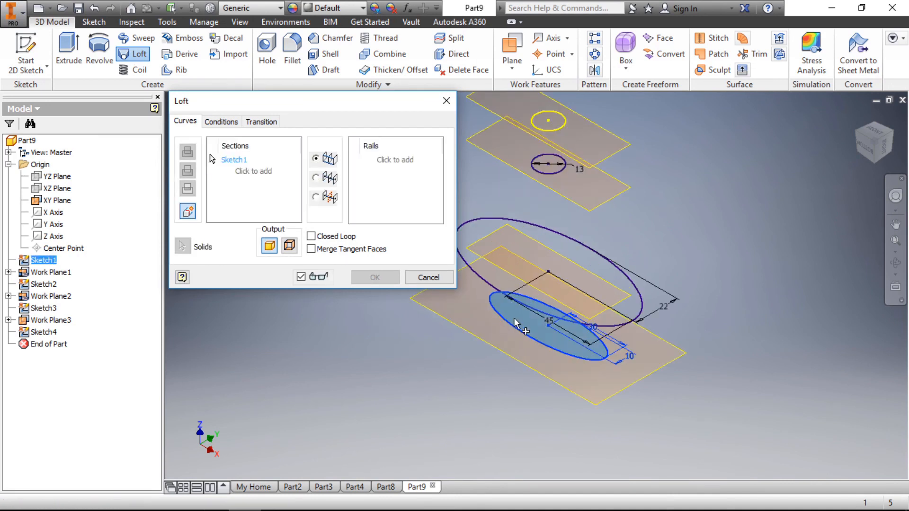
click(492, 289)
click(541, 176)
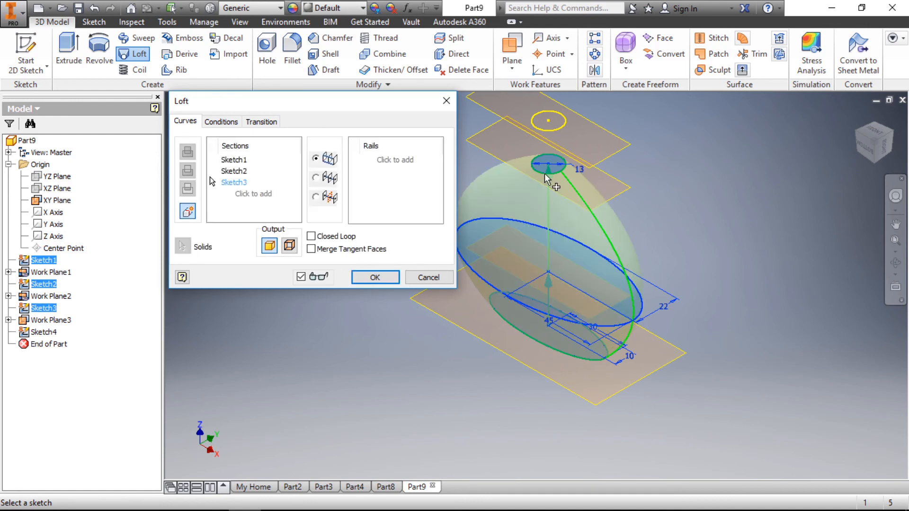
click(563, 124)
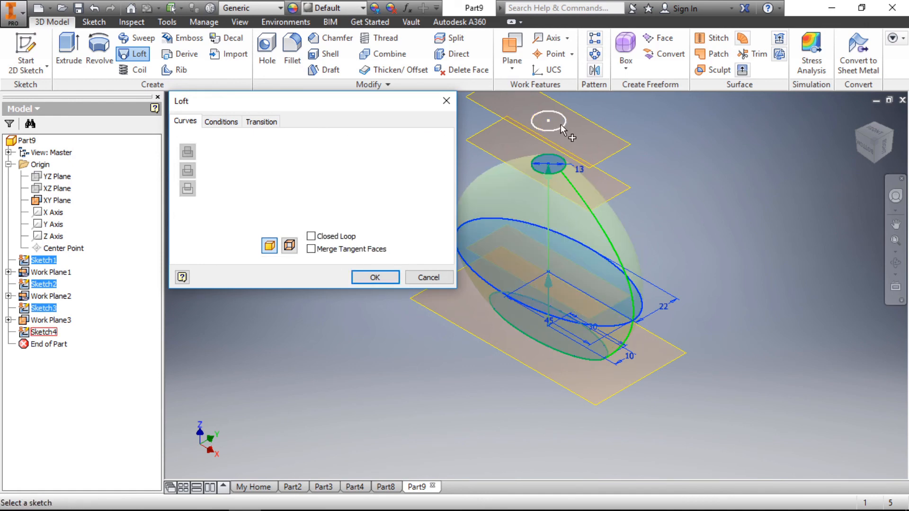
click(392, 277)
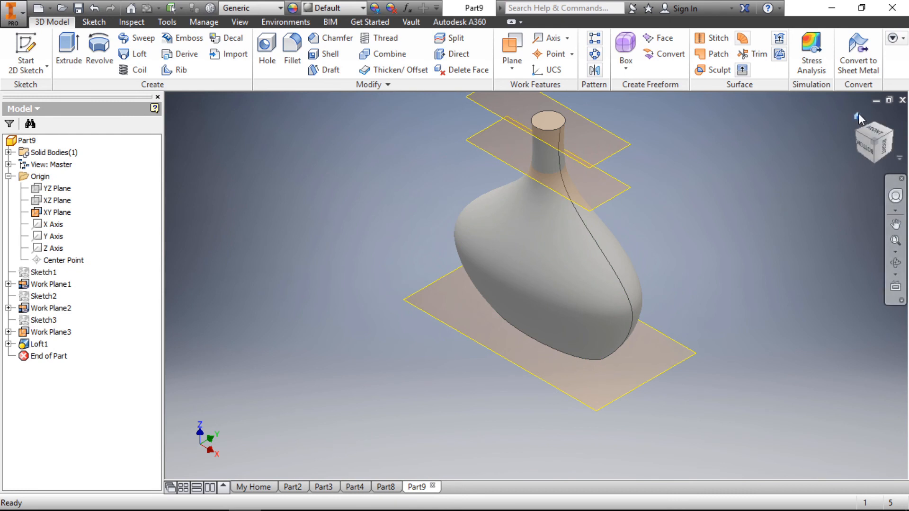
- View the lofted bottle from the home view and compare it with the bottle in Part8, returning to Part9
click(859, 113)
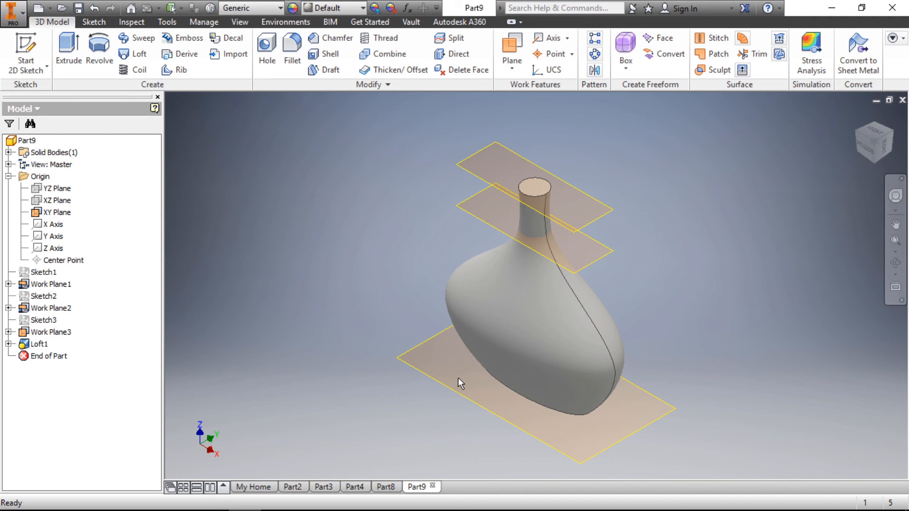
click(387, 487)
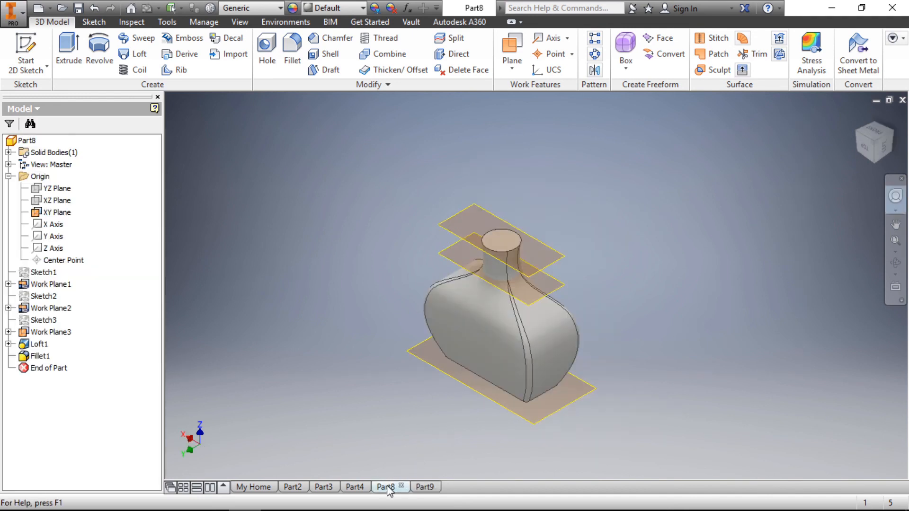
click(417, 489)
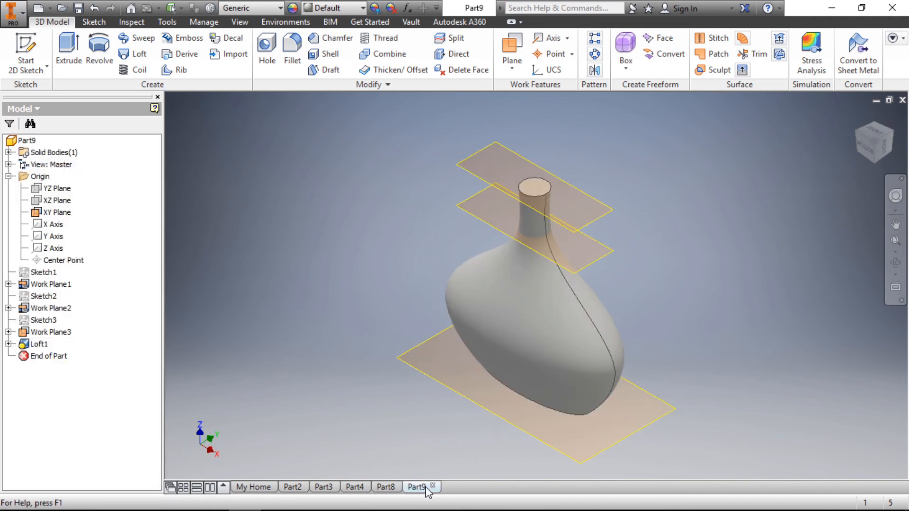